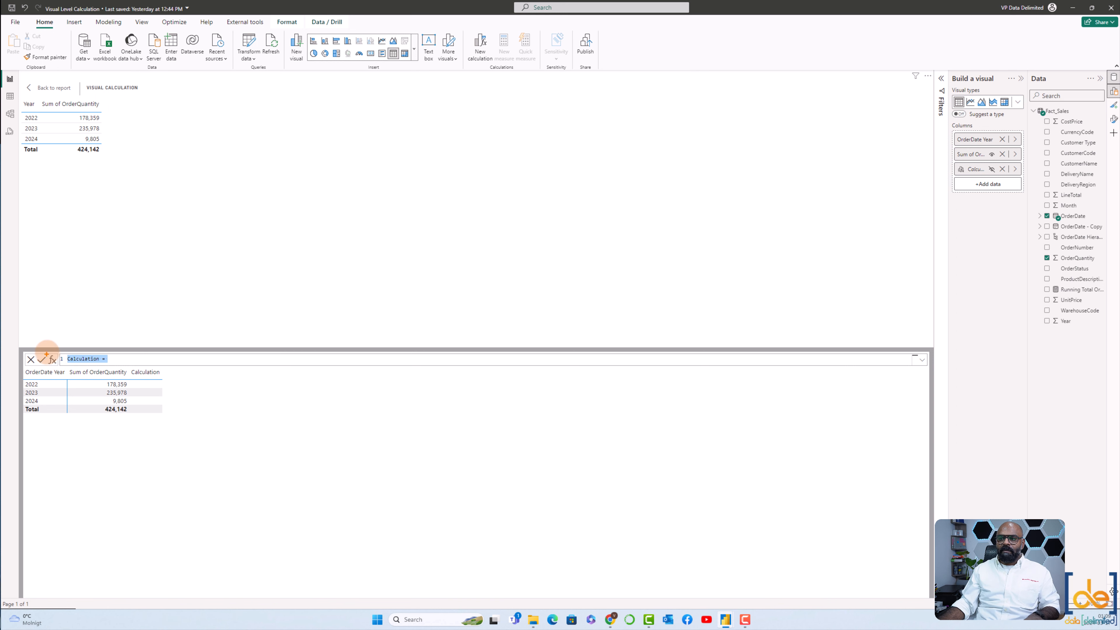
Step: Create a visual calculation from the Running sum template, using [Sum of OrderQuantity] as its field
left_click(53, 359)
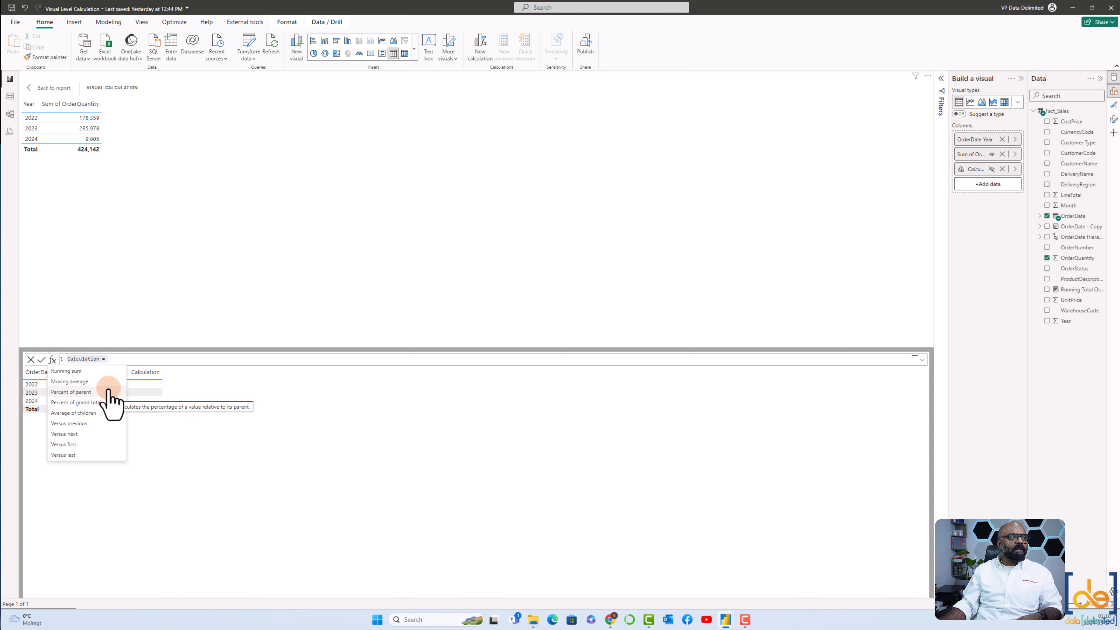
left_click(94, 372)
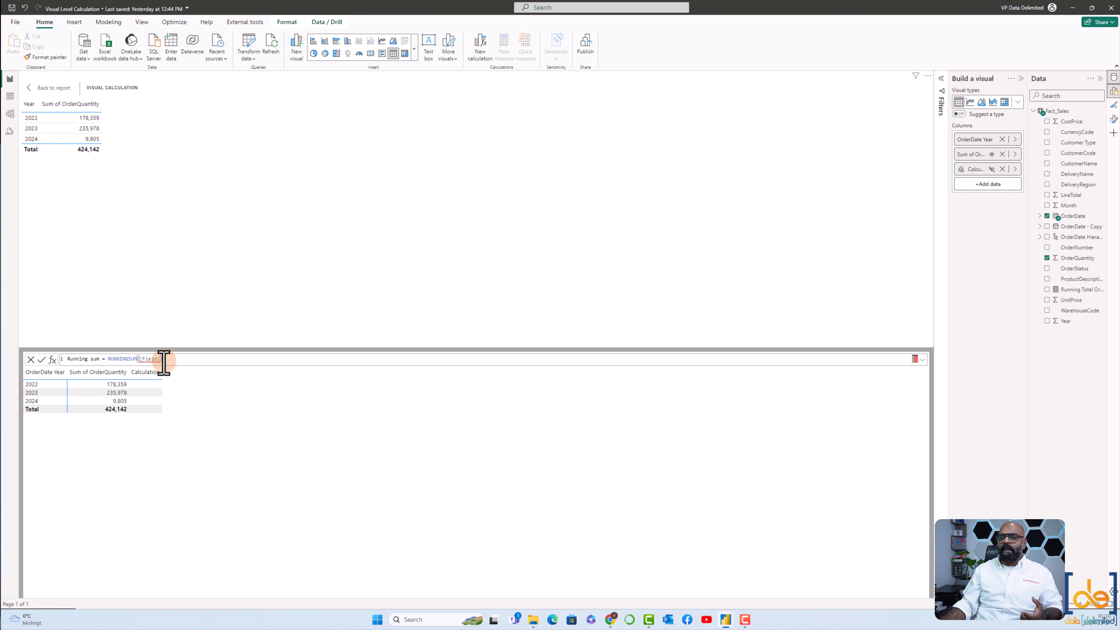
left_click_drag(163, 362, 139, 358)
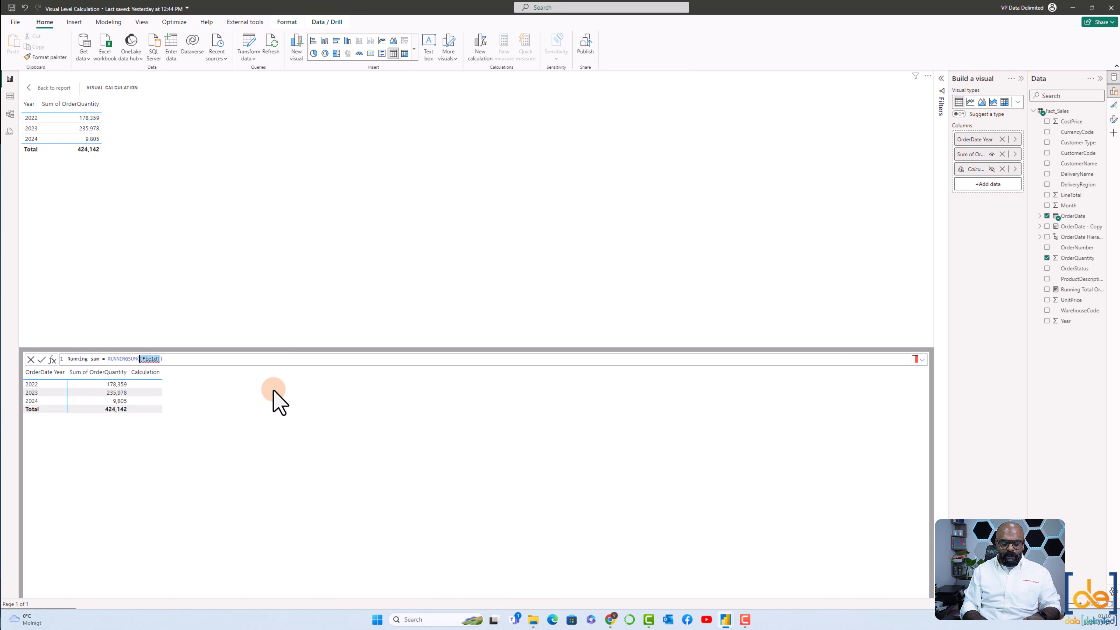
key("BackSpace")
type("S")
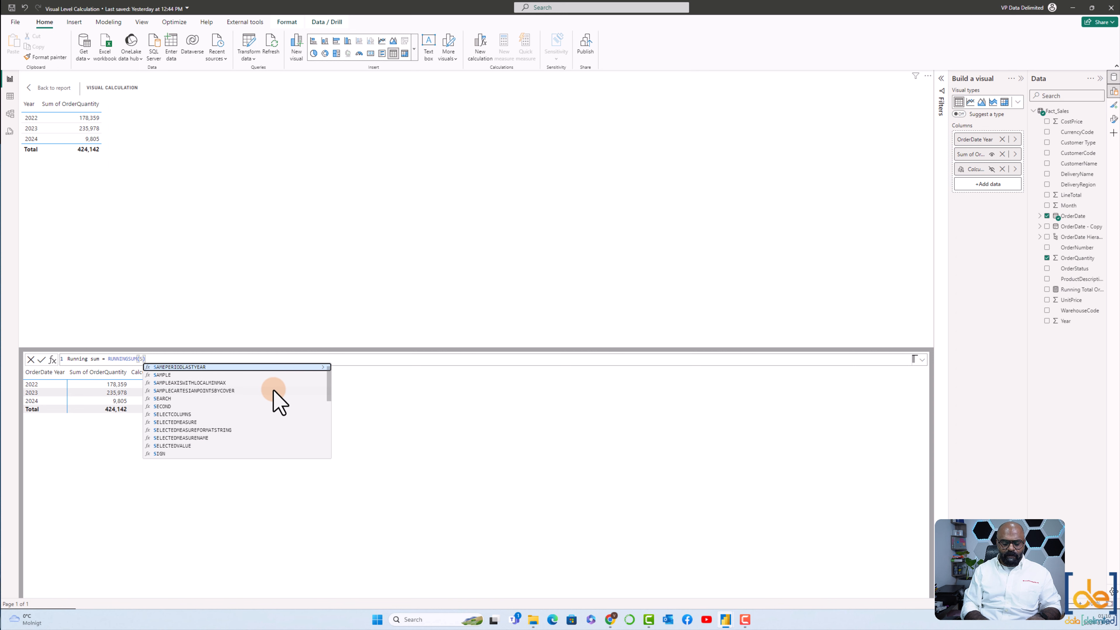
type("um")
left_click(230, 368)
key("Return")
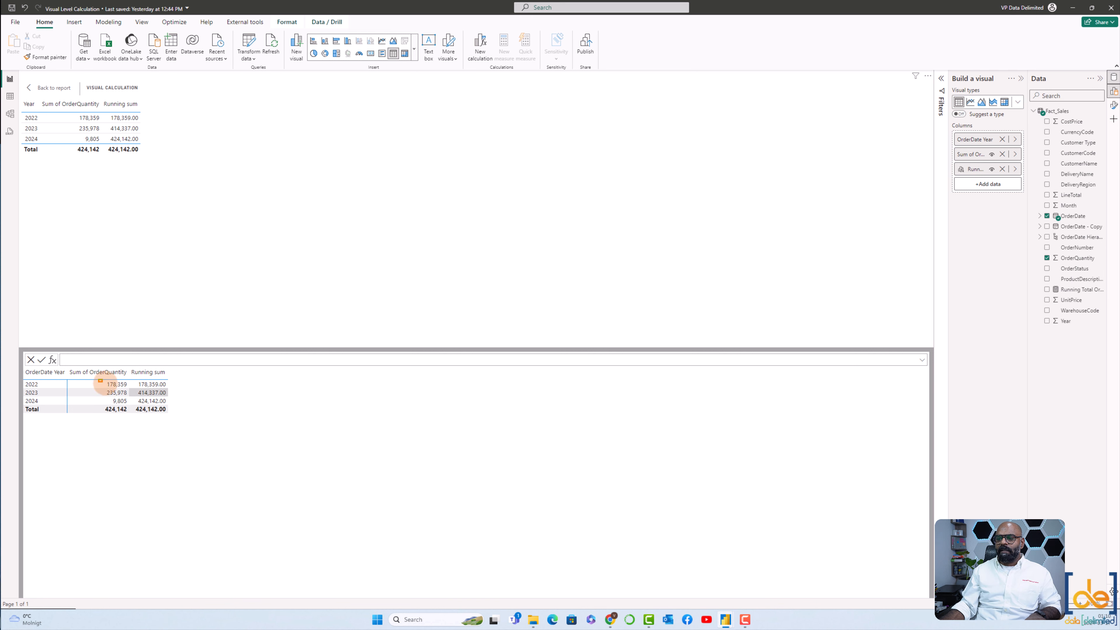
mouse_move(98, 379)
left_mouse_down()
mouse_move(132, 396)
mouse_move(174, 395)
left_mouse_up()
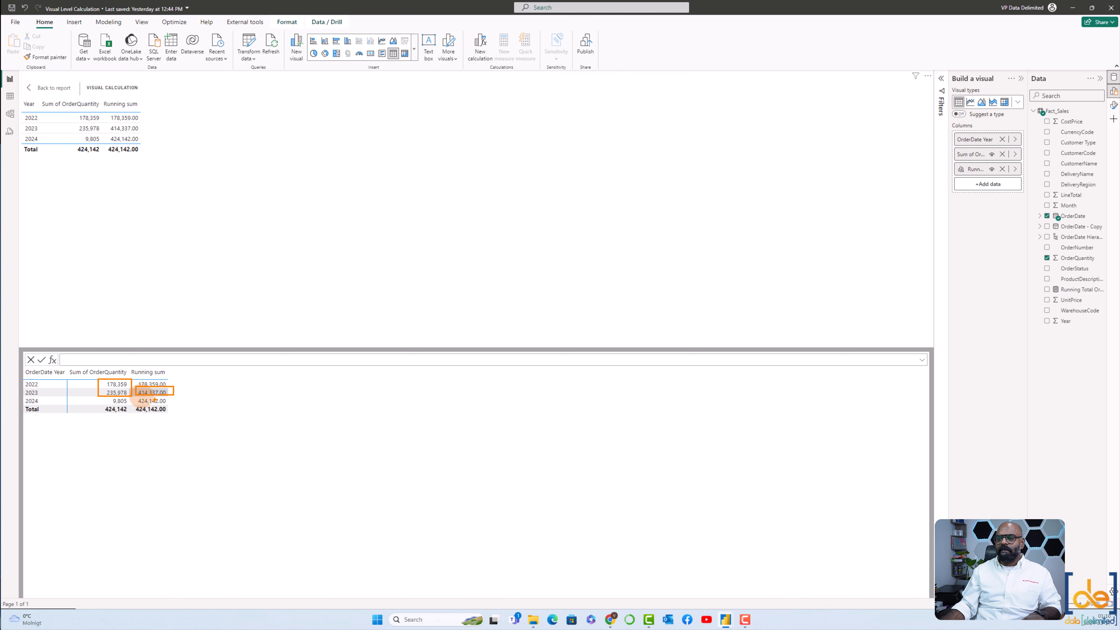
mouse_move(101, 379)
left_mouse_down()
mouse_move(133, 406)
mouse_move(168, 404)
left_mouse_up()
key("Escape")
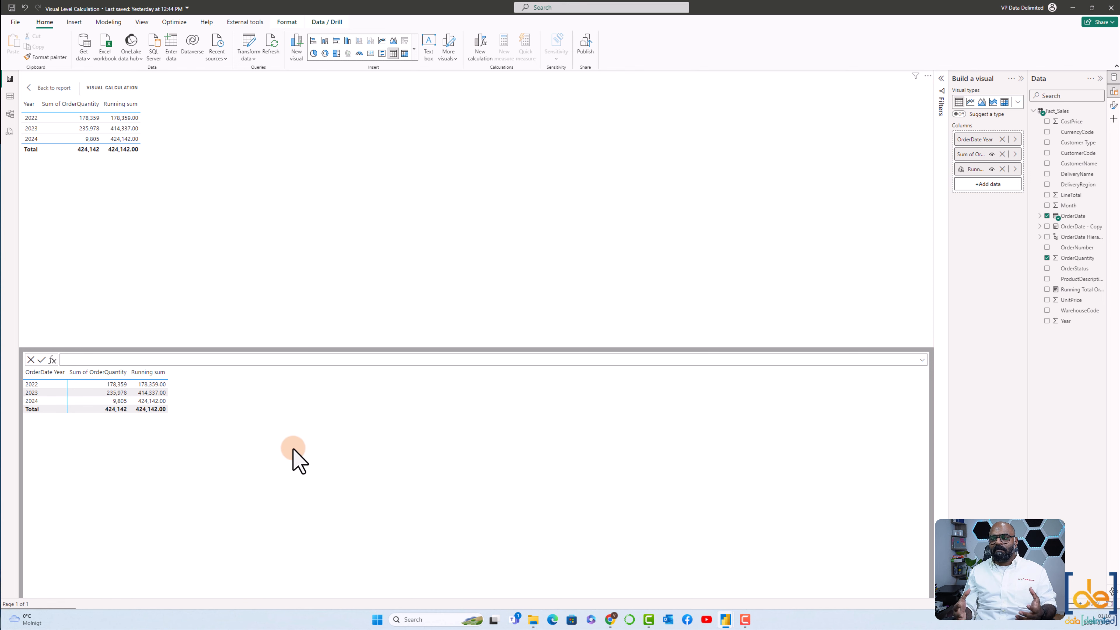
Step: Add a Versus previous visual calculation that subtracts PREVIOUS([Sum of OrderQuantity]) from [Sum of OrderQuantity]
left_click(52, 360)
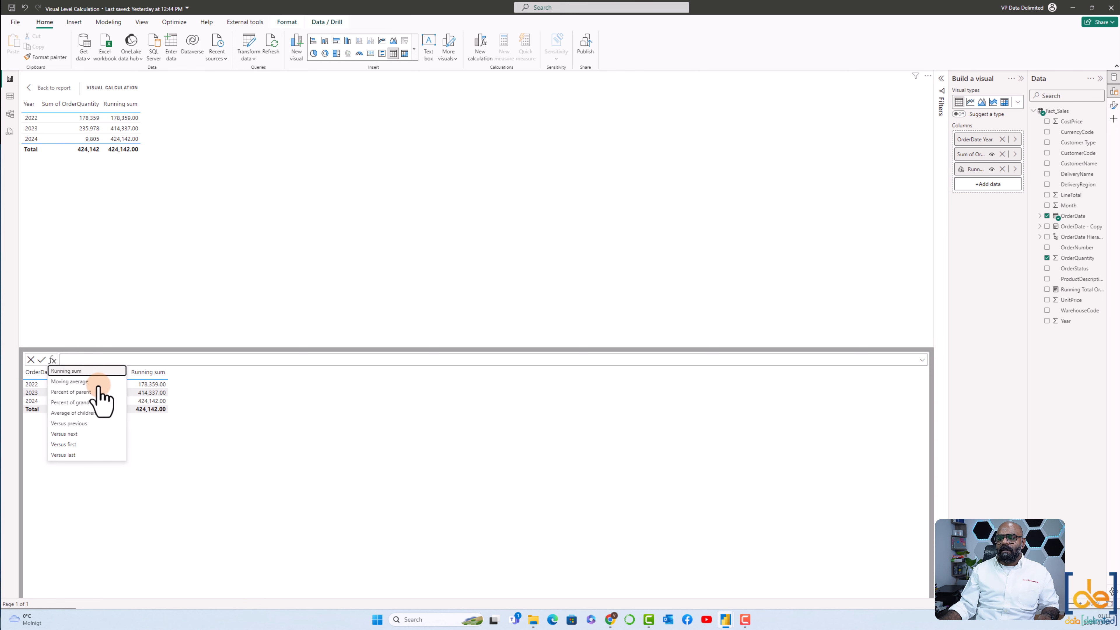
left_click(71, 424)
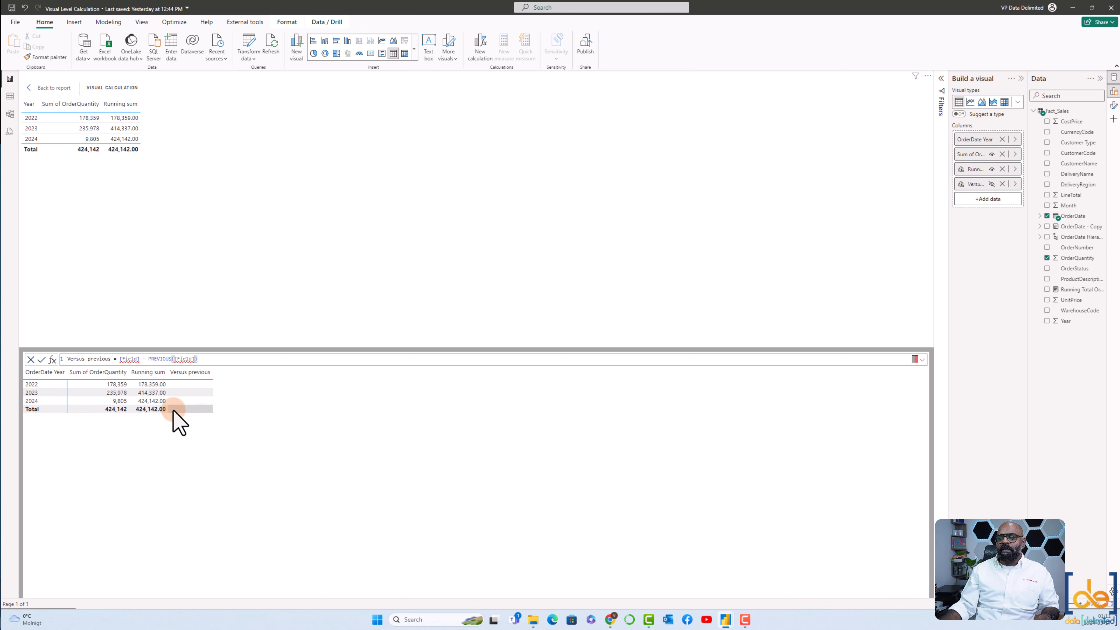
left_click_drag(139, 360, 121, 361)
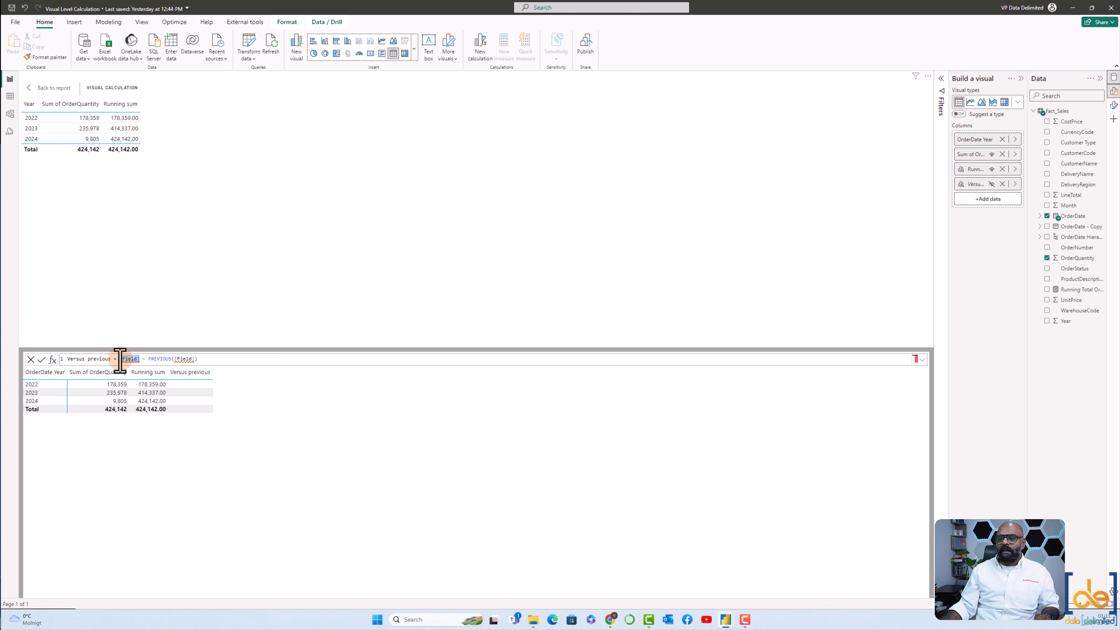
type("sum")
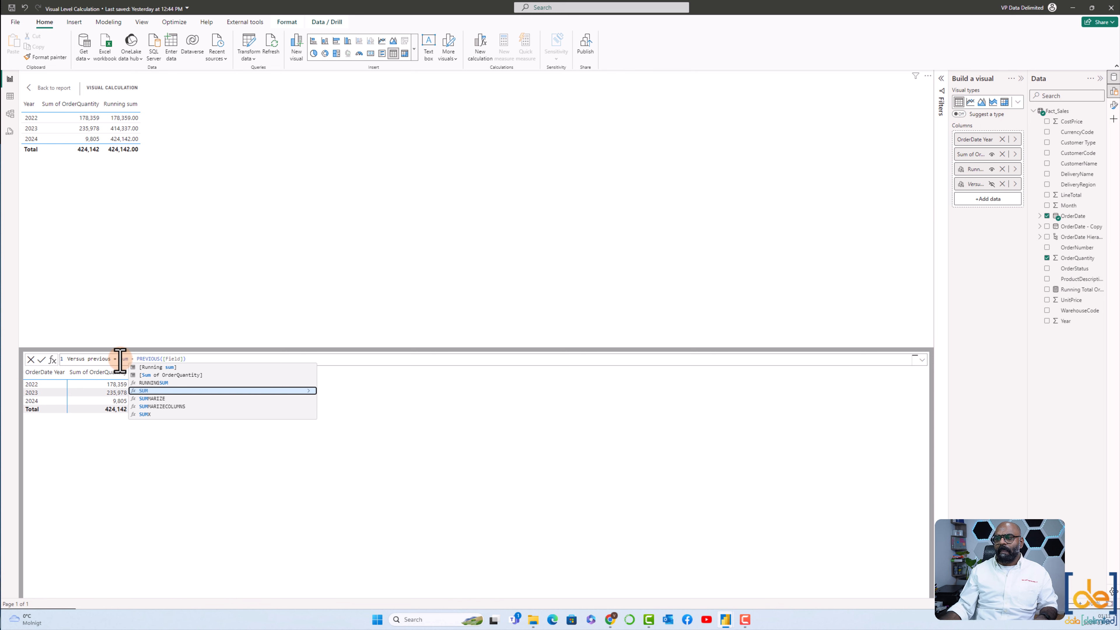
left_click(174, 375)
left_click_drag(237, 359, 218, 365)
type("Sum")
left_click(267, 375)
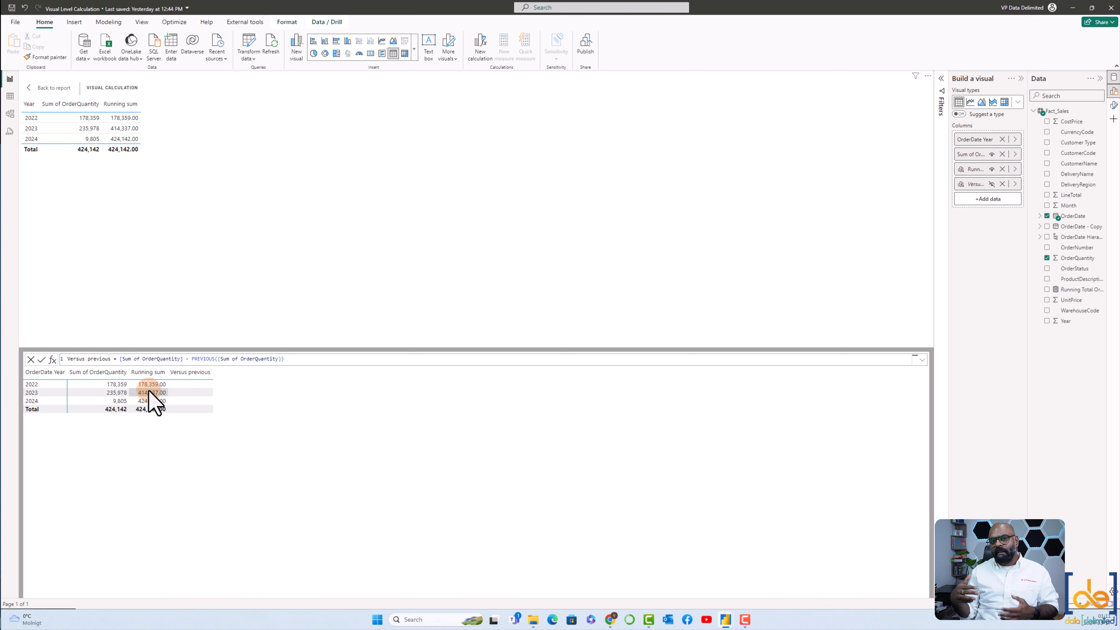
left_click(293, 360)
key("Return")
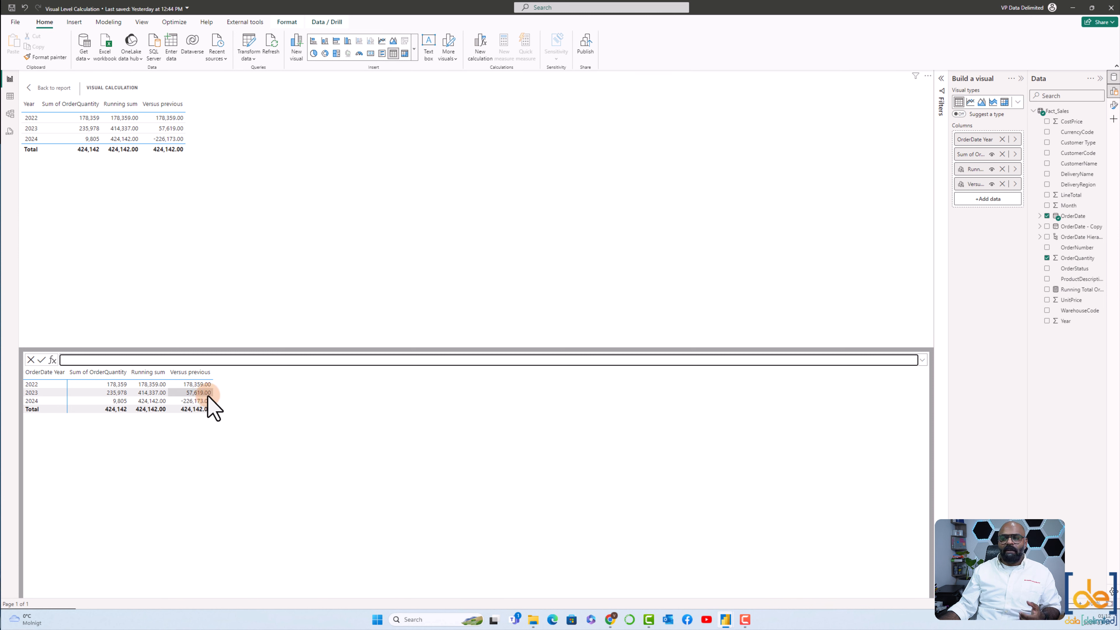
Step: Add a Moving average visual calculation on [Sum of OrderQuantity] with a window size of 2
left_click(53, 360)
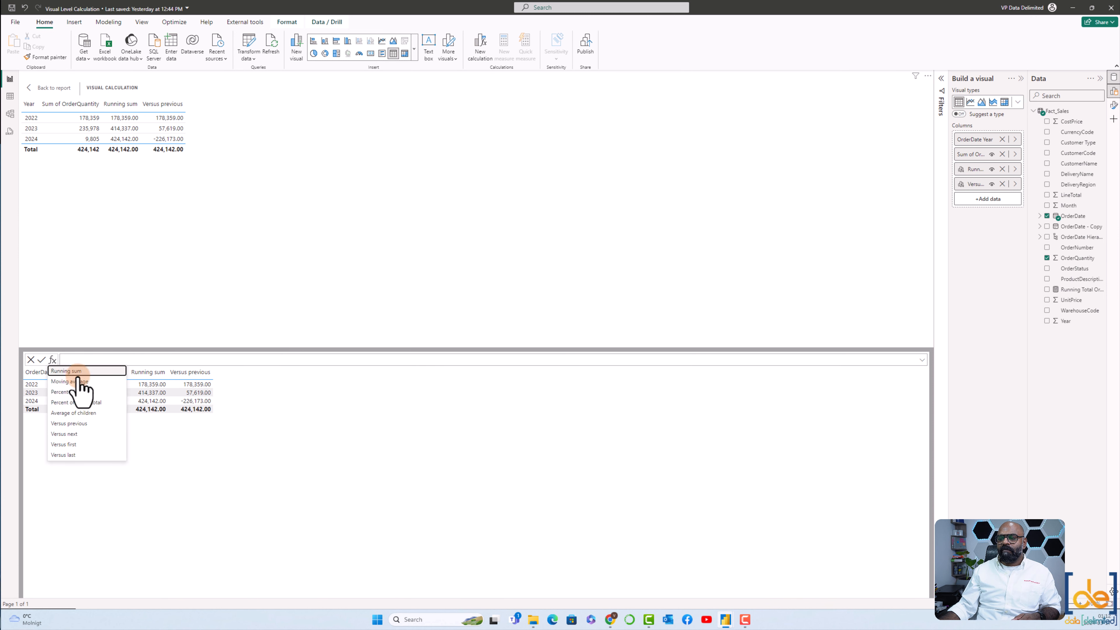
left_click(92, 392)
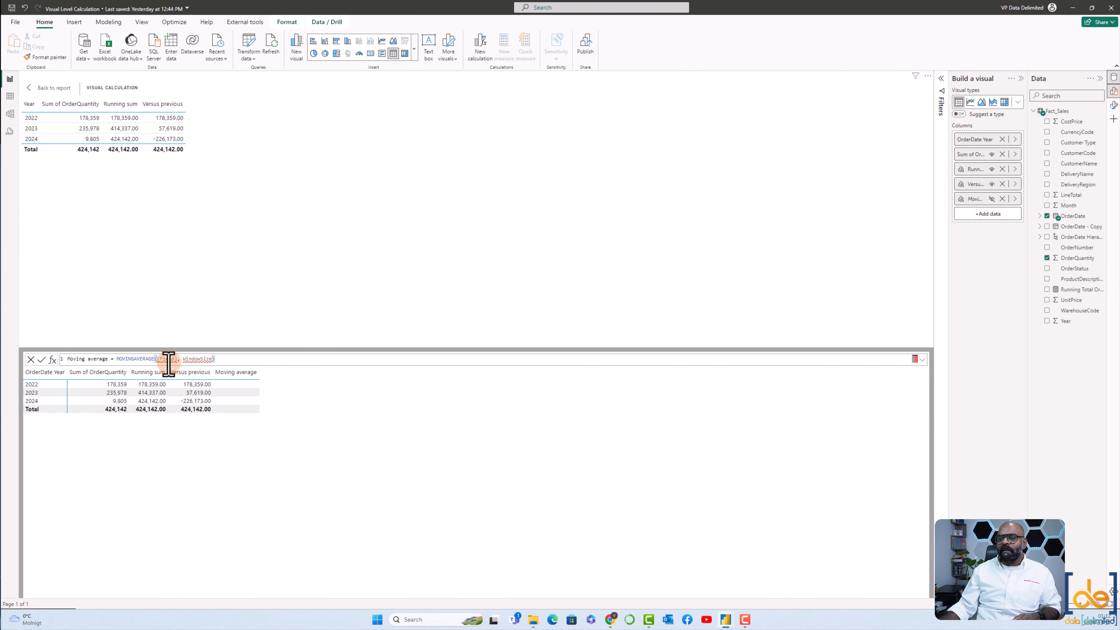
left_click_drag(177, 360, 161, 360)
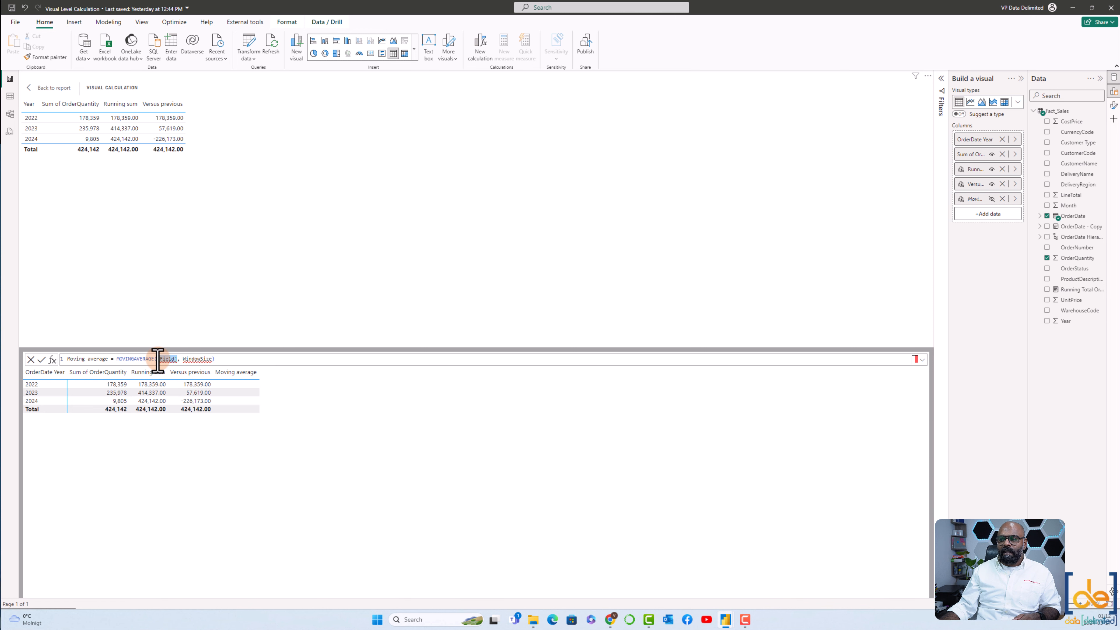
type("Sum")
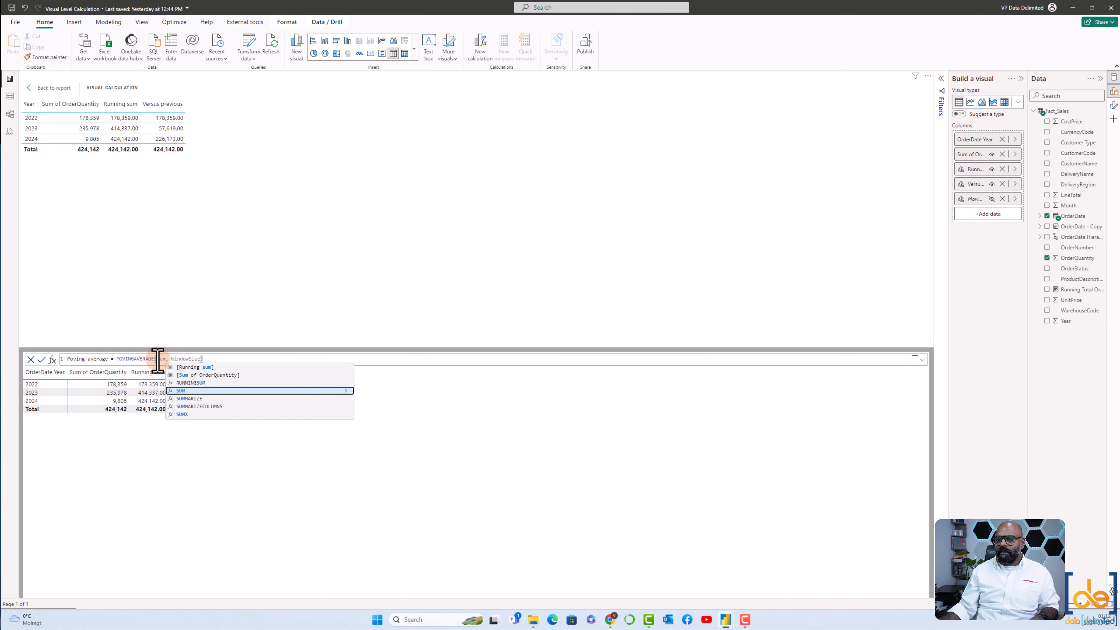
left_click(208, 374)
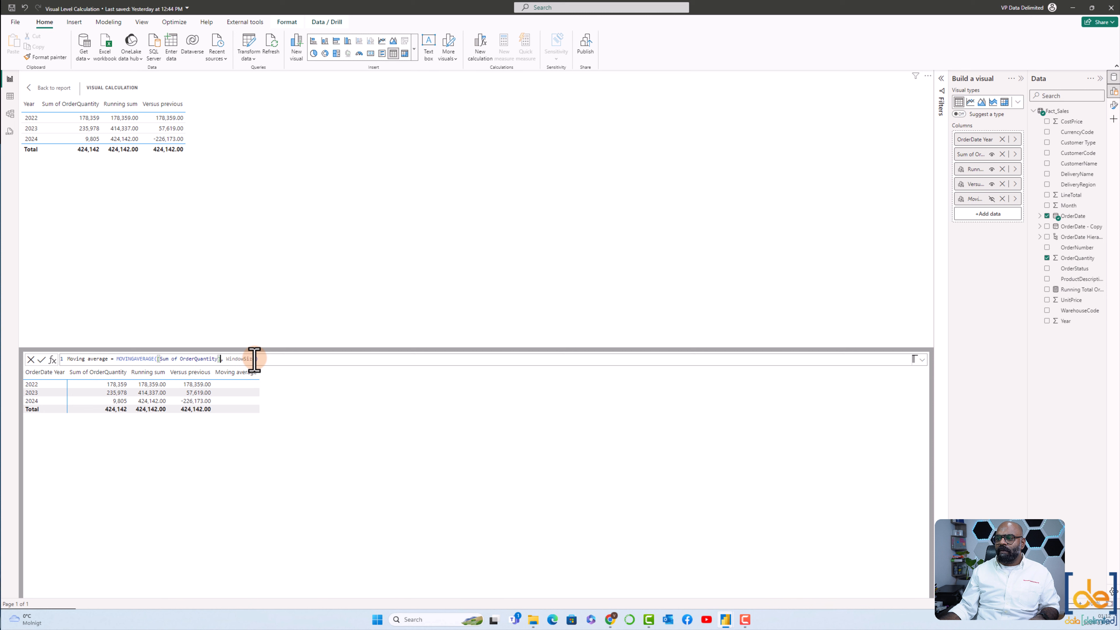
left_click_drag(254, 359, 227, 359)
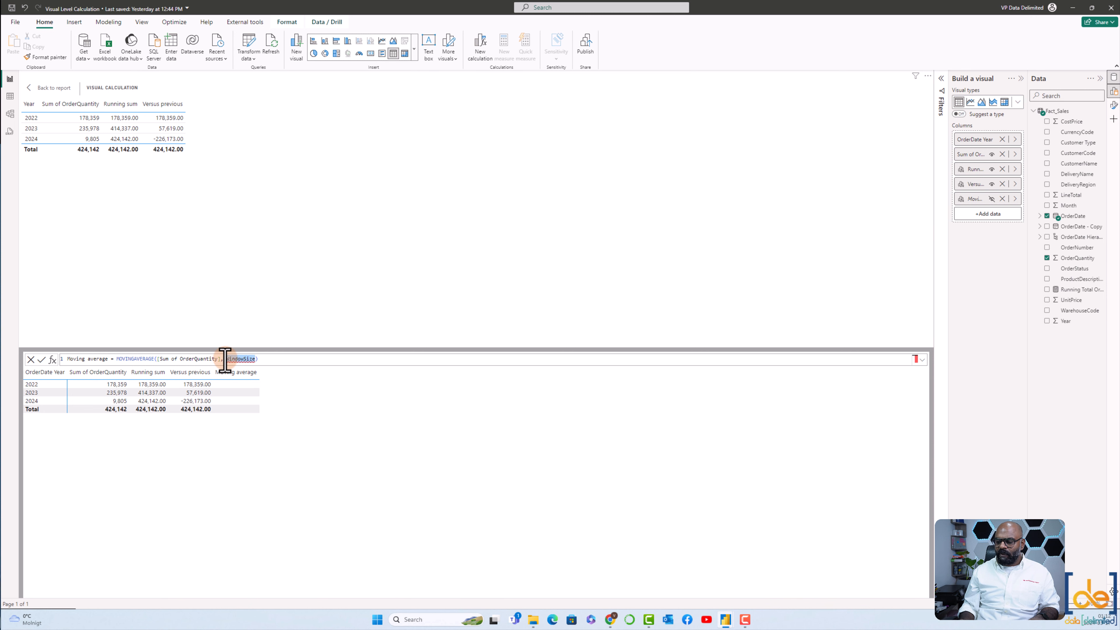
type("2")
key("Return")
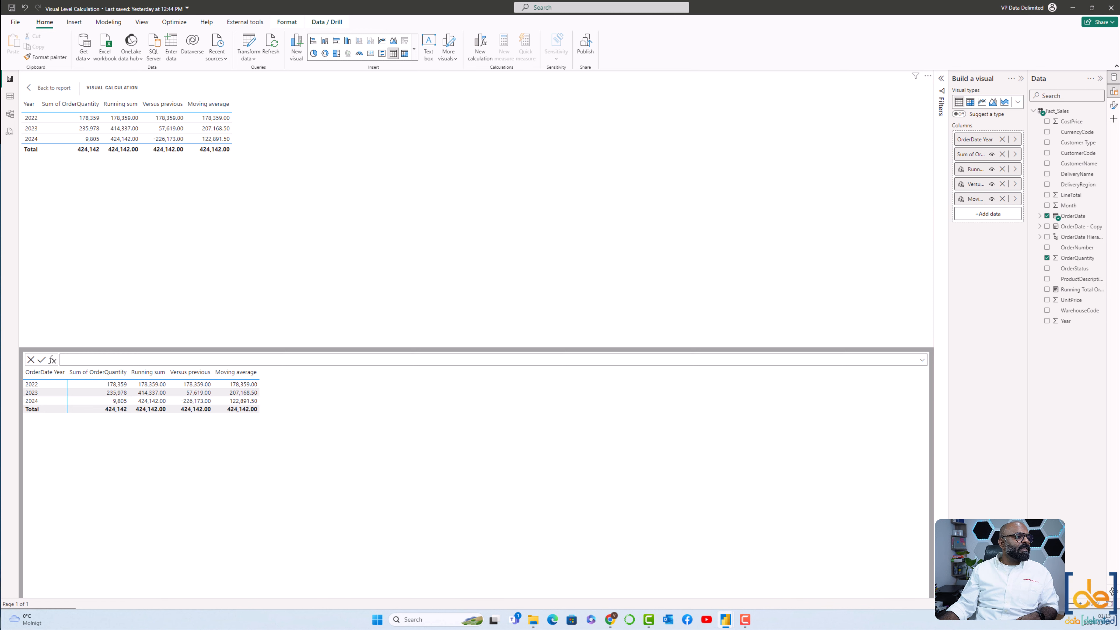
Step: Add a Versus first visual calculation that subtracts FIRST([Sum of OrderQuantity]) from [Sum of OrderQuantity]
left_click(112, 372)
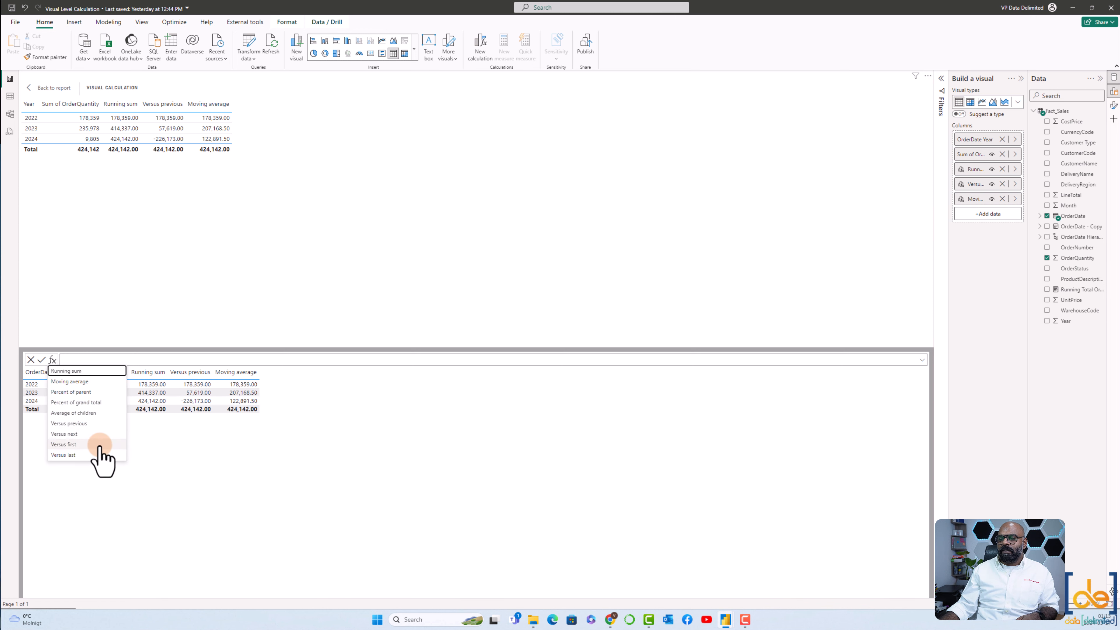
left_click(100, 445)
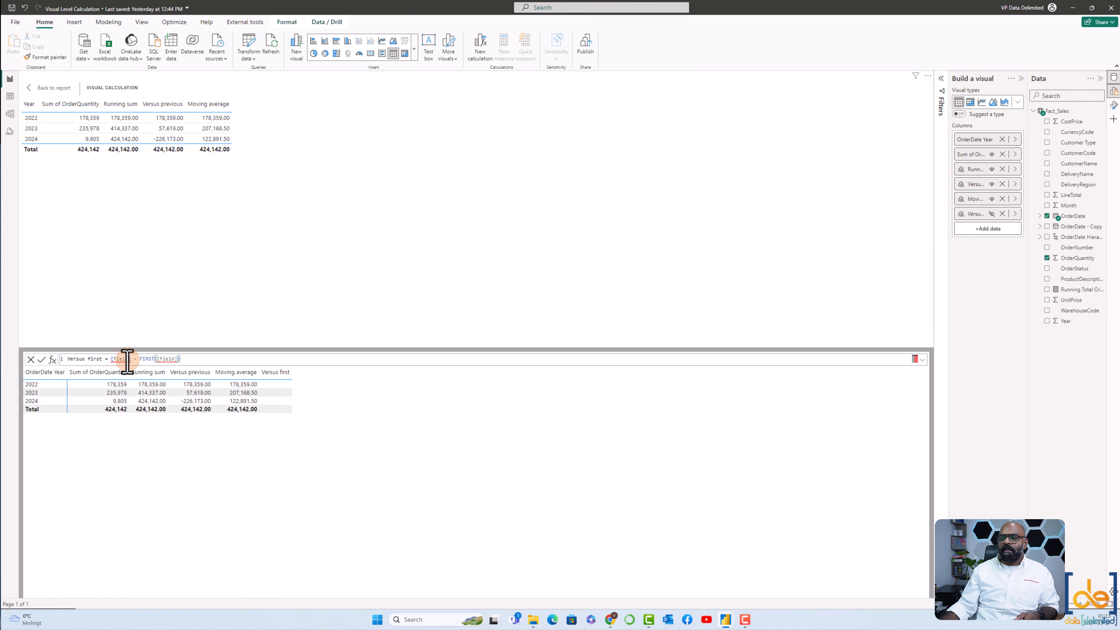
left_click_drag(132, 359, 113, 358)
type("Sum")
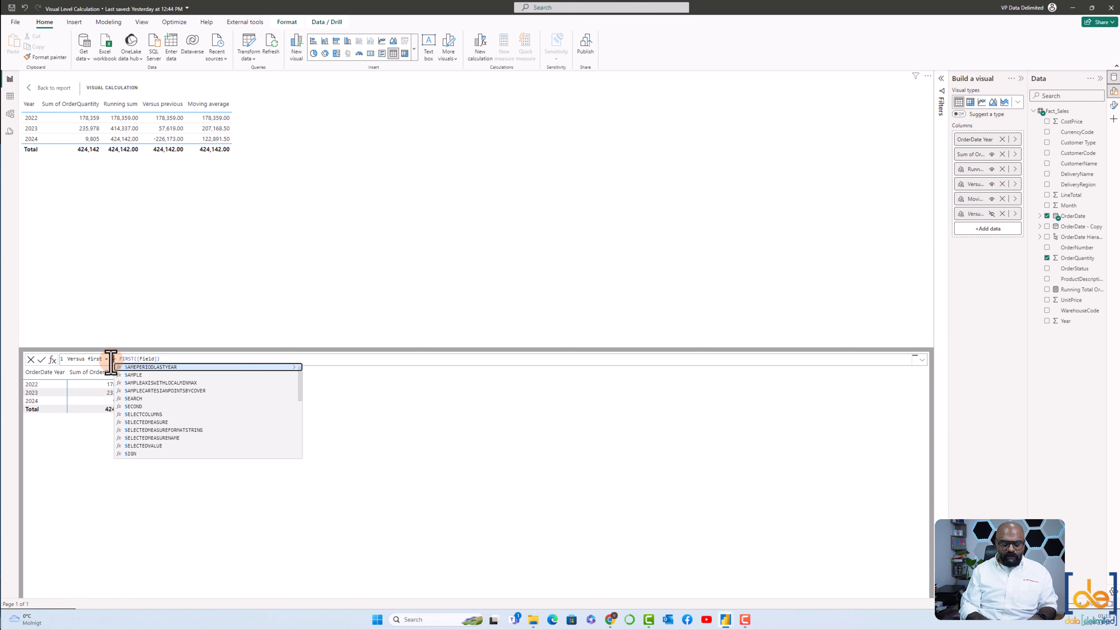
left_click(148, 375)
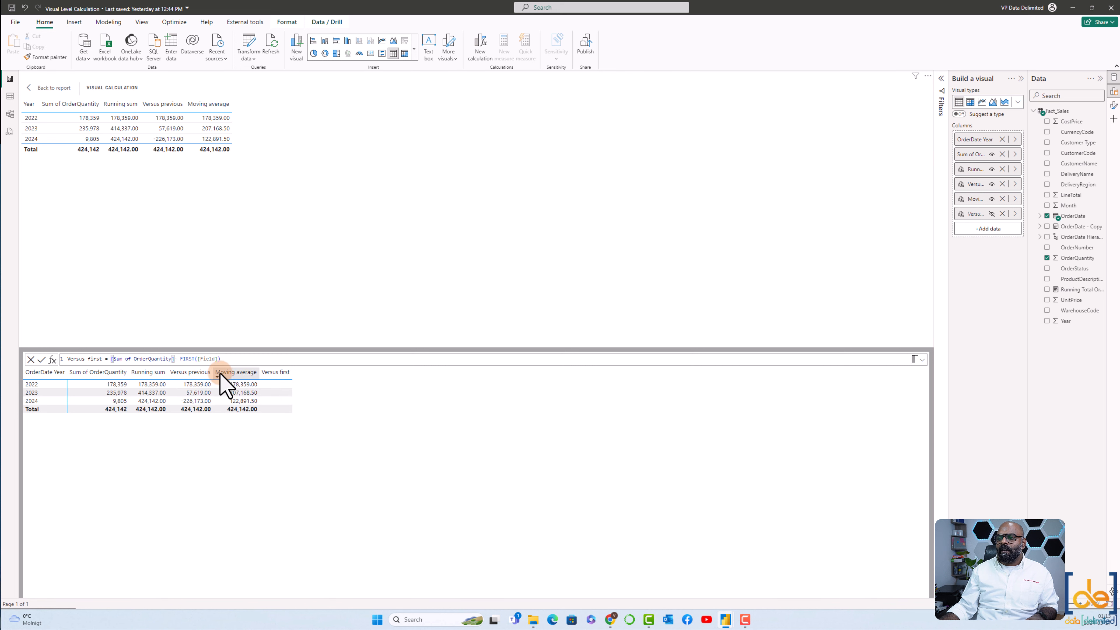
left_click_drag(219, 358, 200, 359)
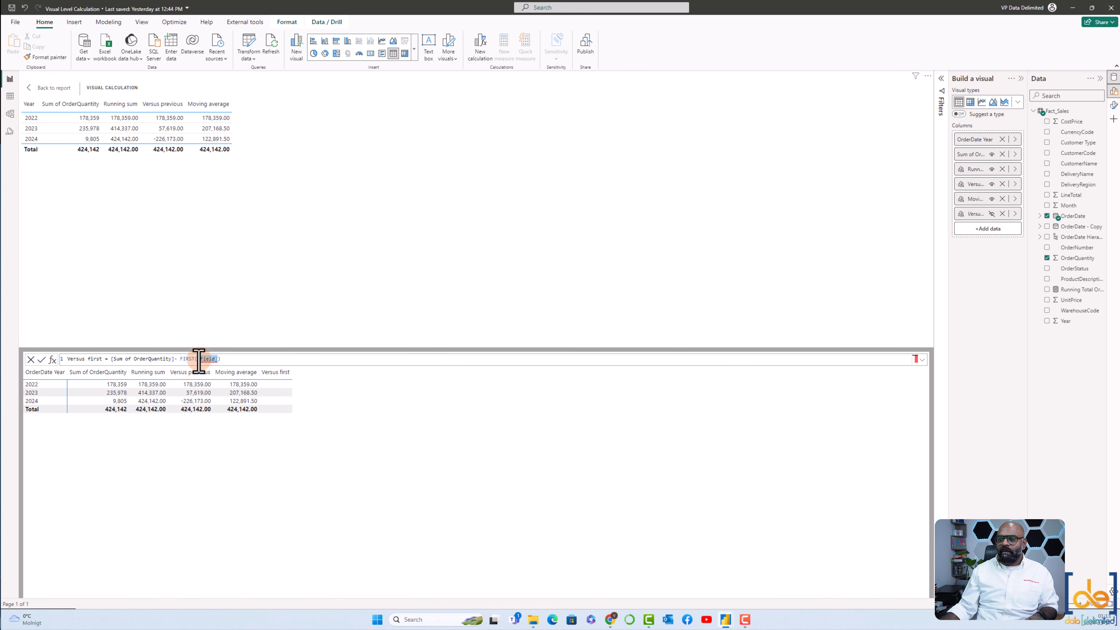
type("Sum")
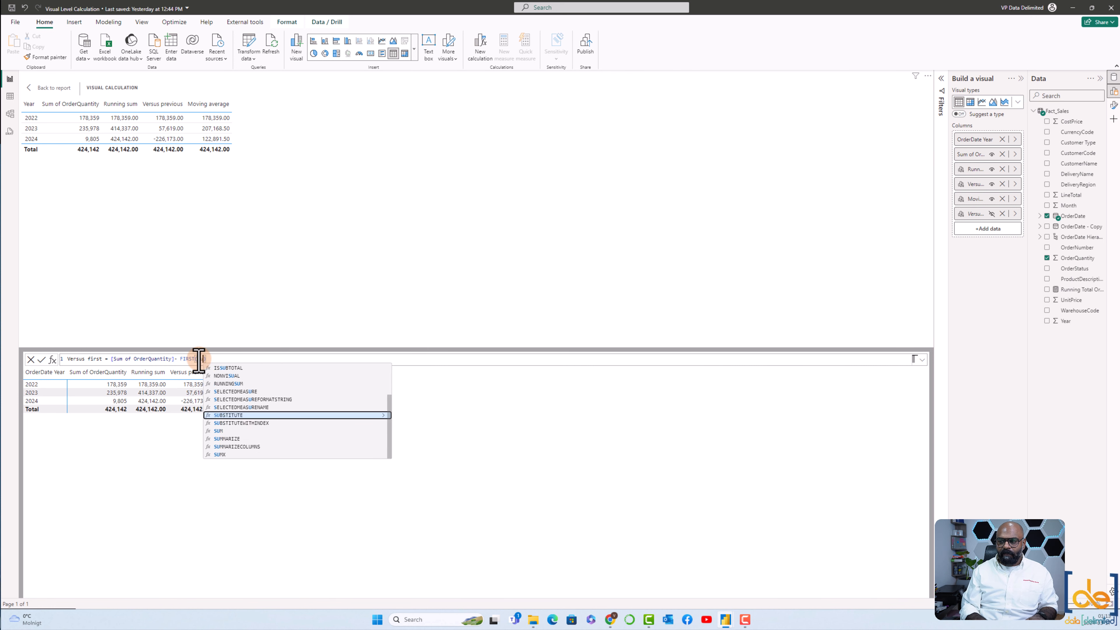
left_click(224, 375)
left_click(307, 394)
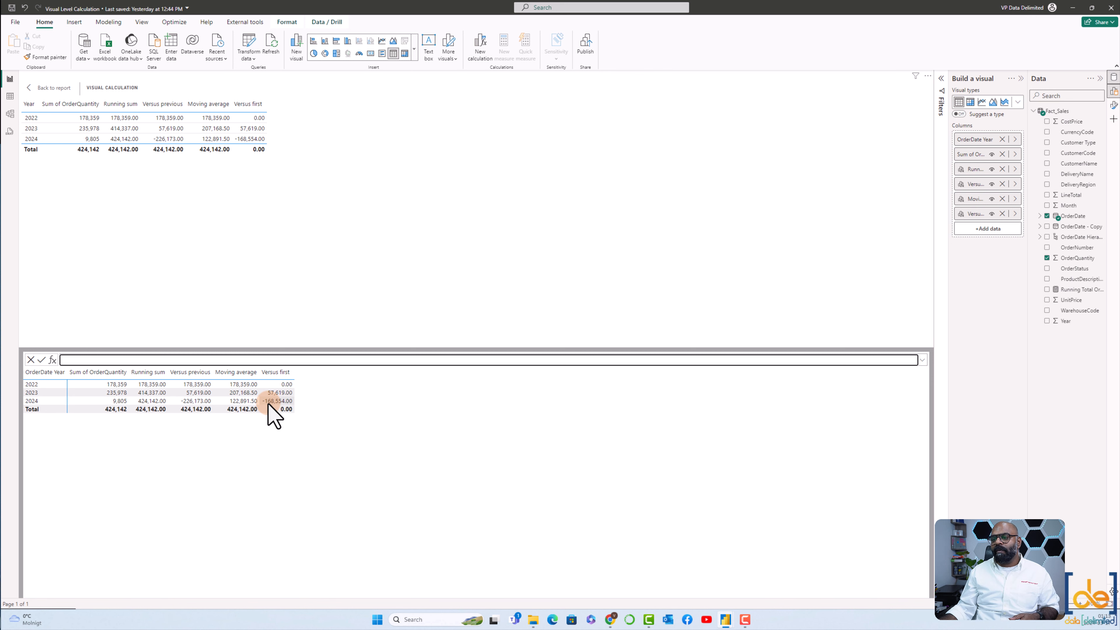
Step: Add a Percent of grand total visual calculation that divides [Sum of OrderQuantity] by COLLAPSEALL([Sum of OrderQuantity], Rows)
left_click(52, 359)
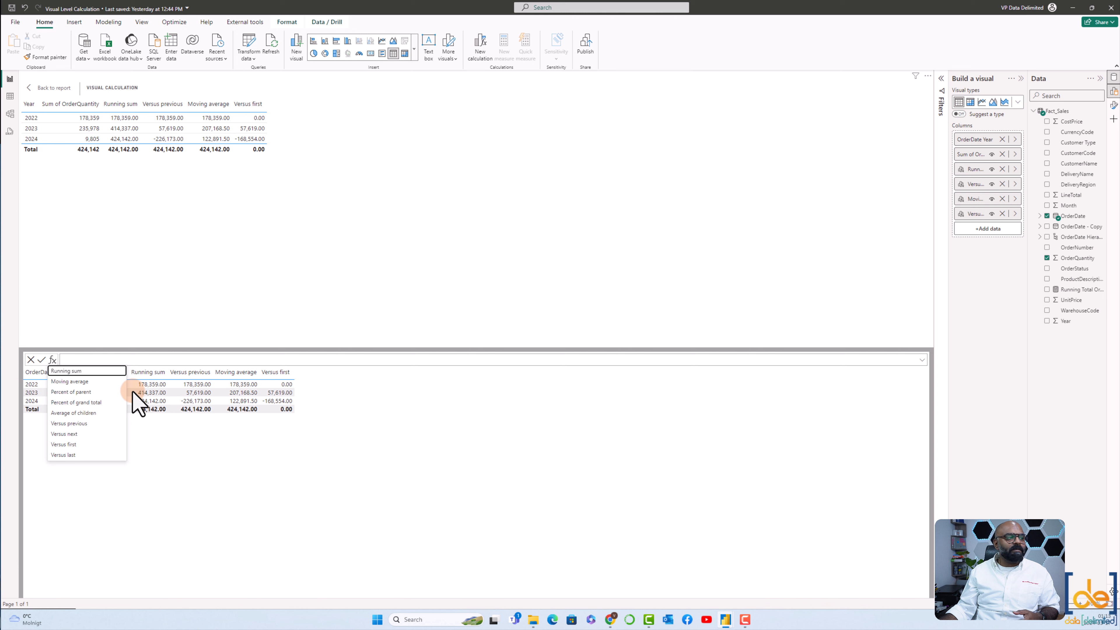
left_click(103, 402)
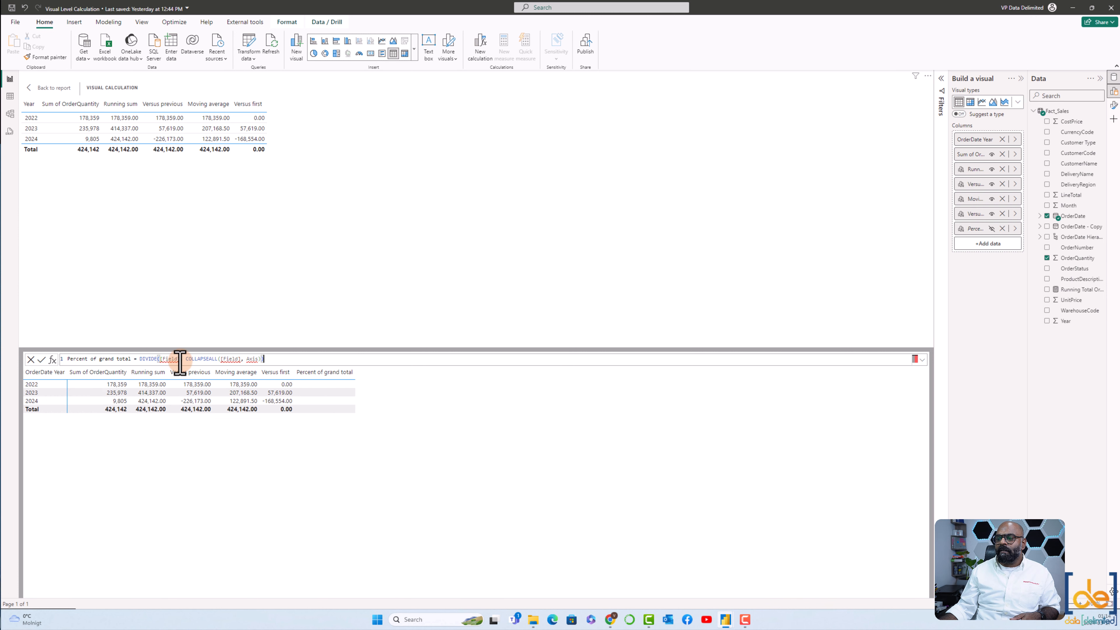
left_click_drag(180, 360, 161, 359)
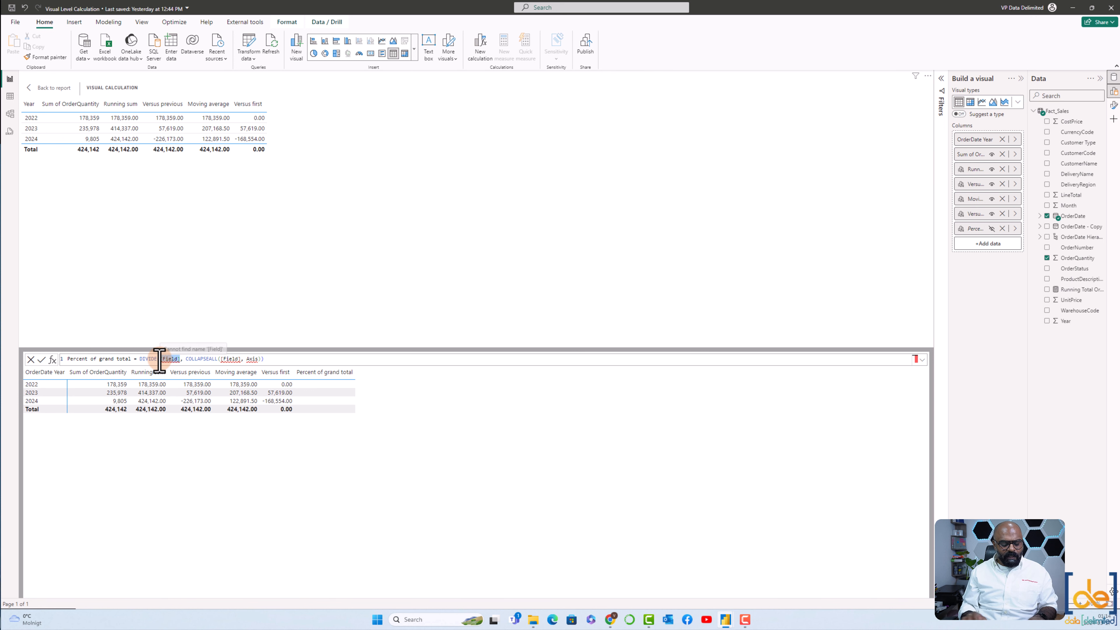
type("Sum")
left_click(196, 387)
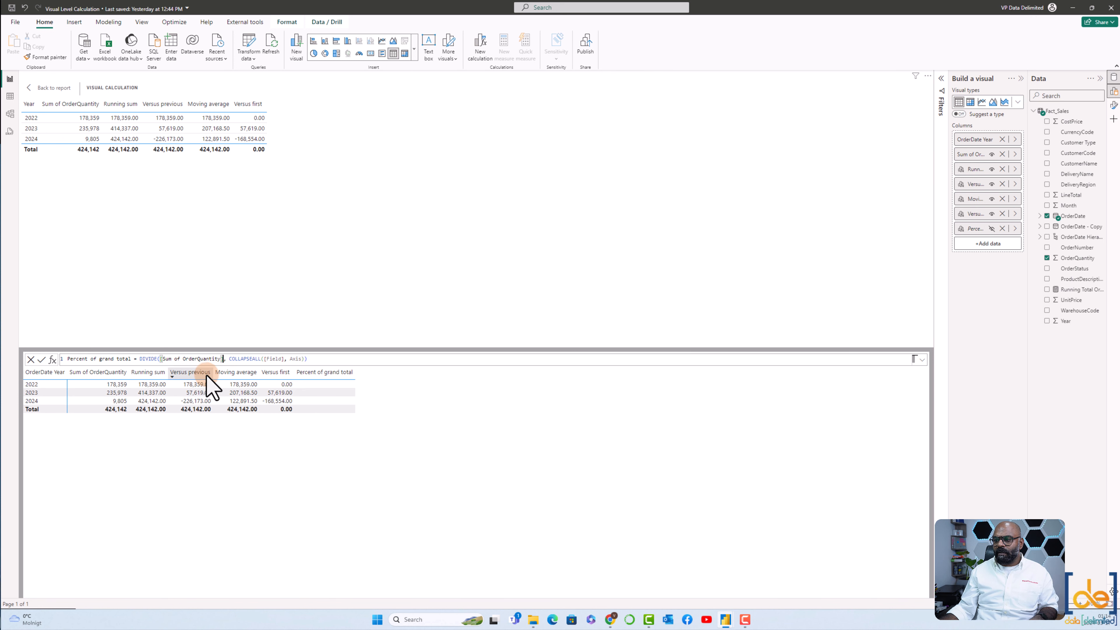
left_click_drag(283, 360, 264, 360)
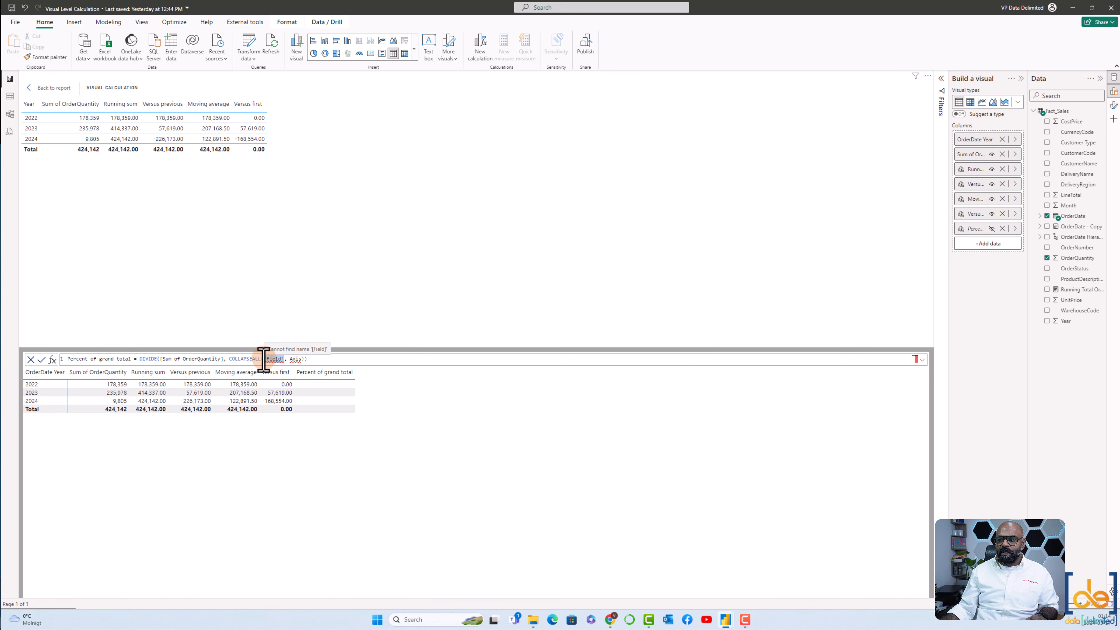
type("Sum")
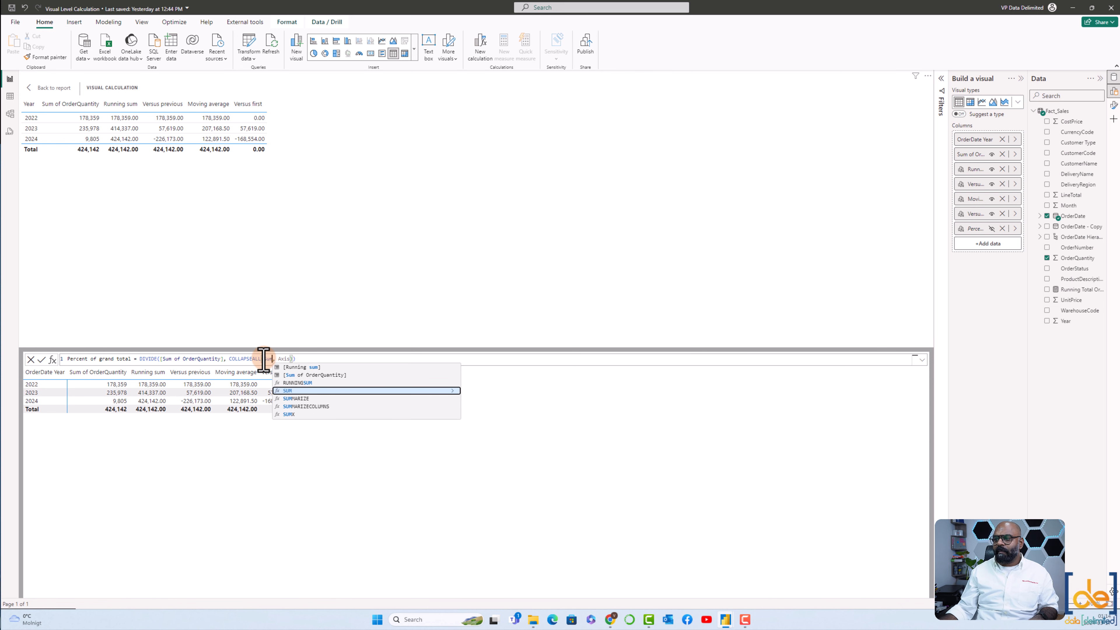
left_click(275, 375)
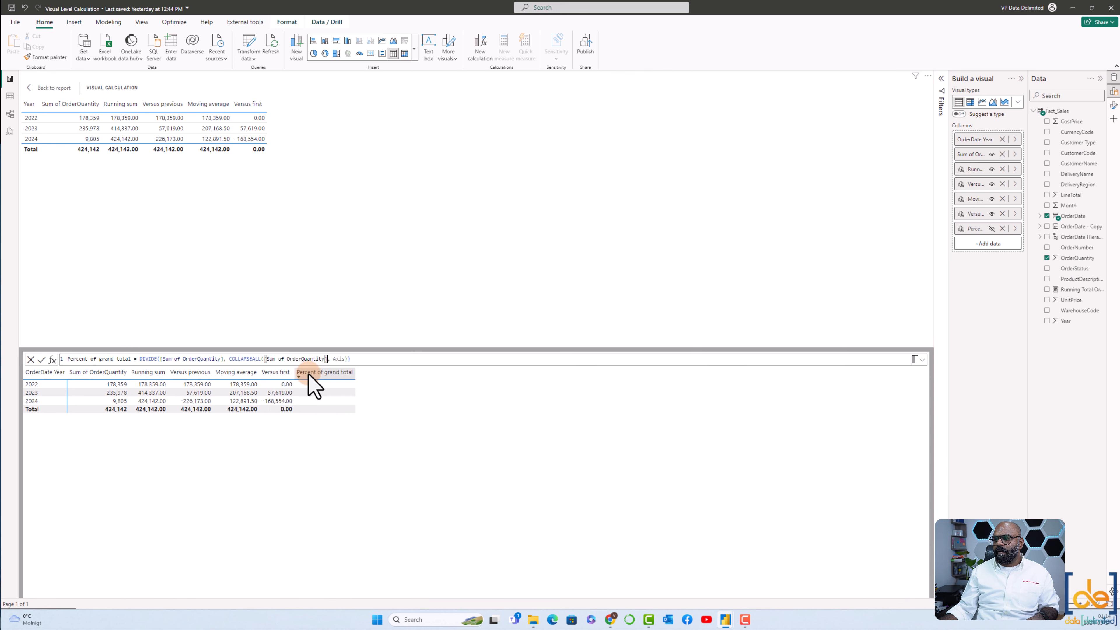
double_click(337, 359)
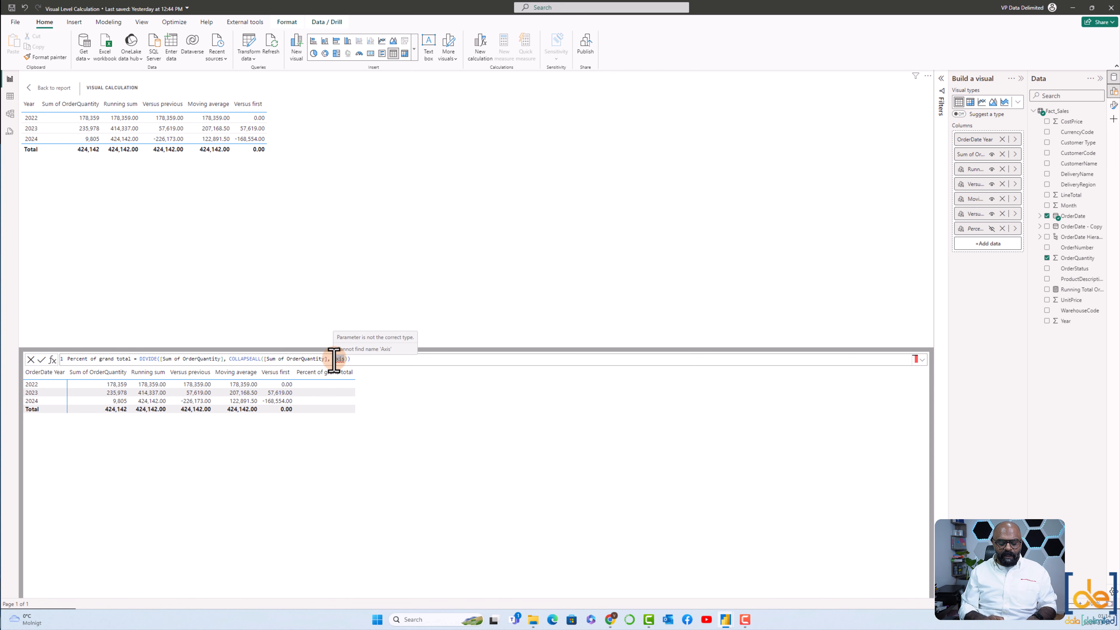
type("rows")
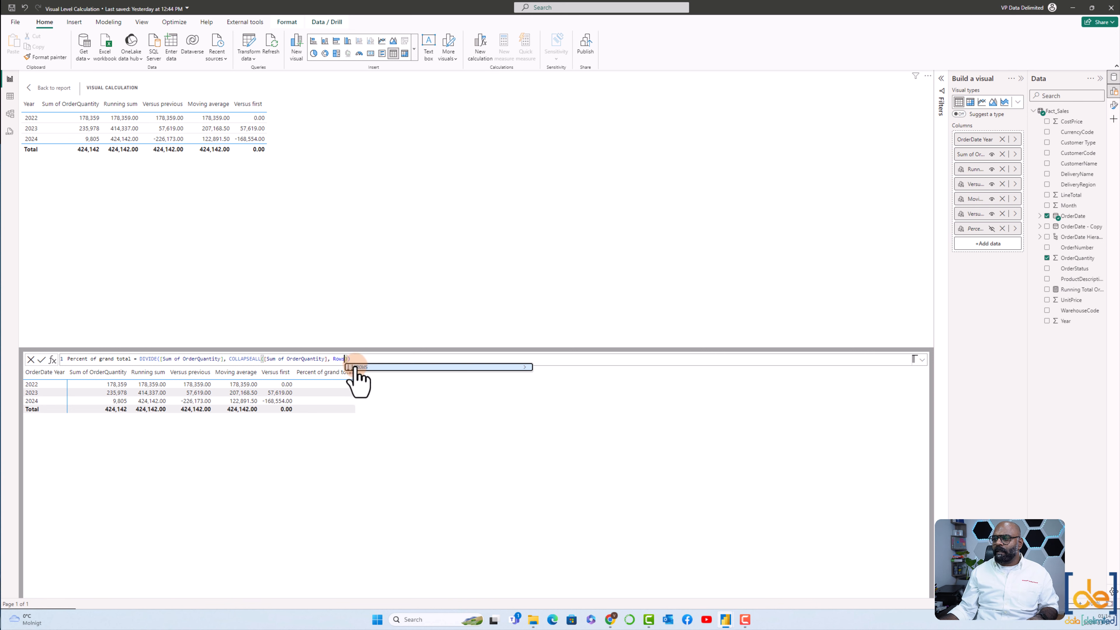
left_click(357, 359)
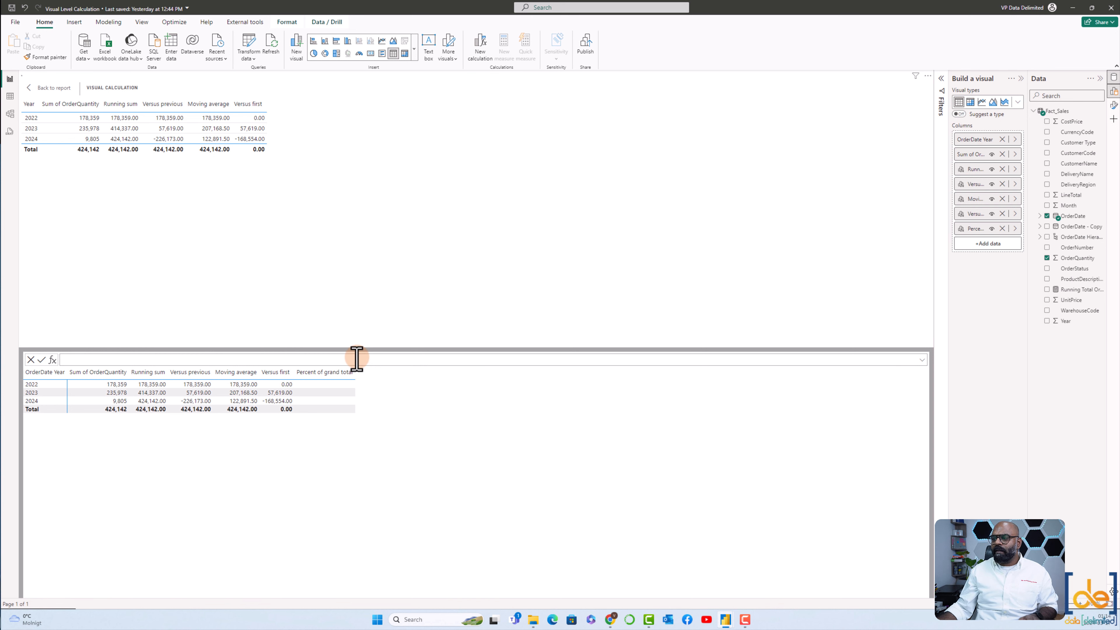
key("Return")
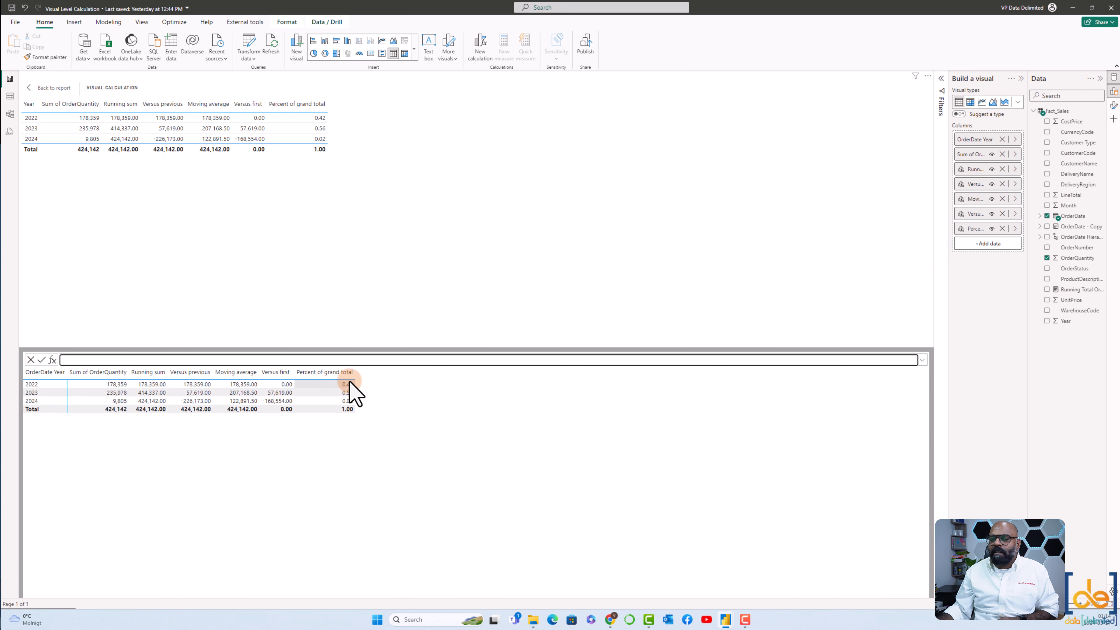
Step: Wrap the Percent of grand total calculation's DIVIDE expression in a FORMAT function with the format string "00.00%"
left_click(1015, 228)
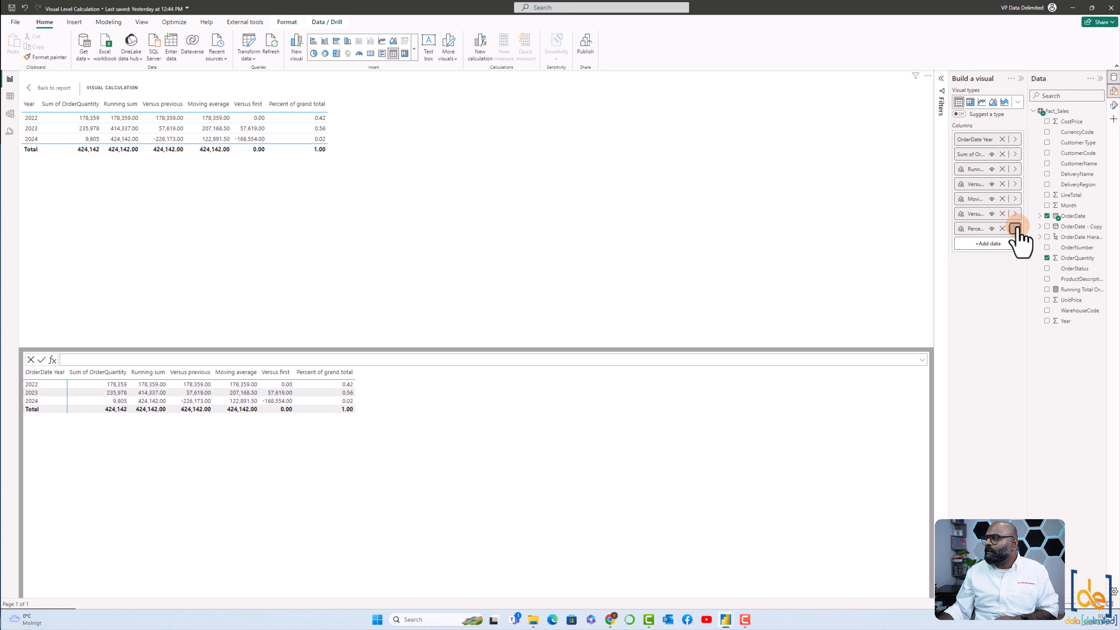
left_click(1057, 236)
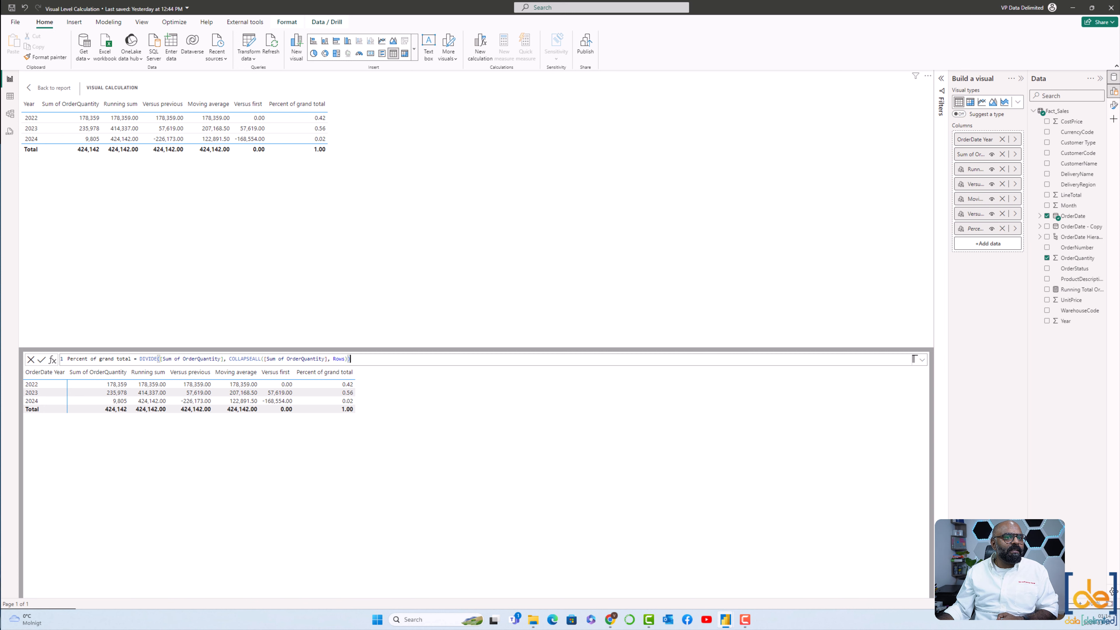
left_click(140, 358)
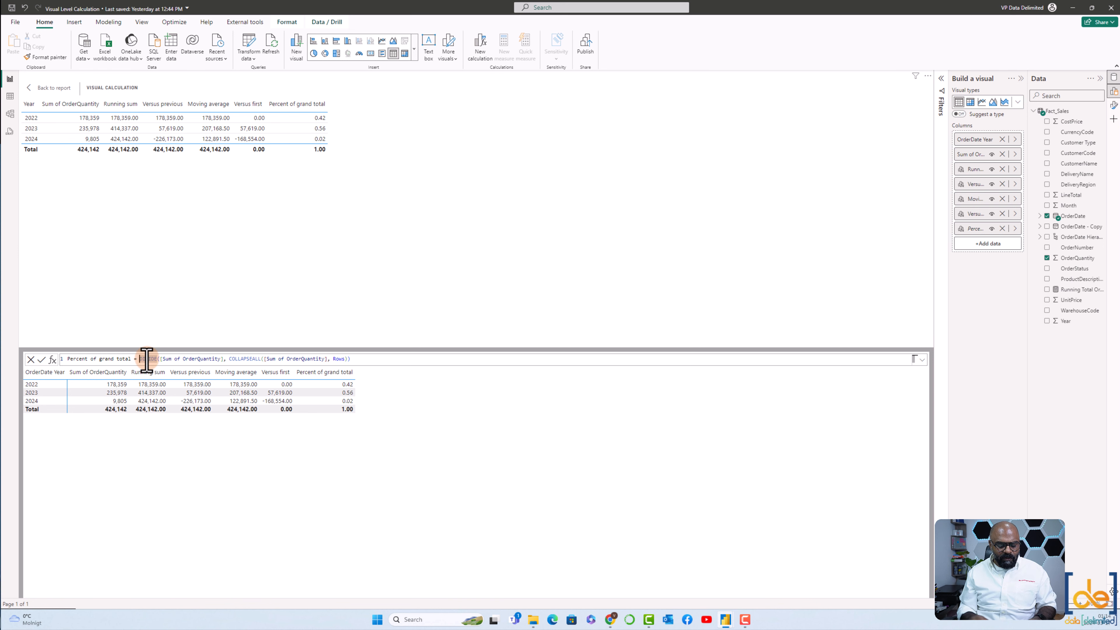
type("format")
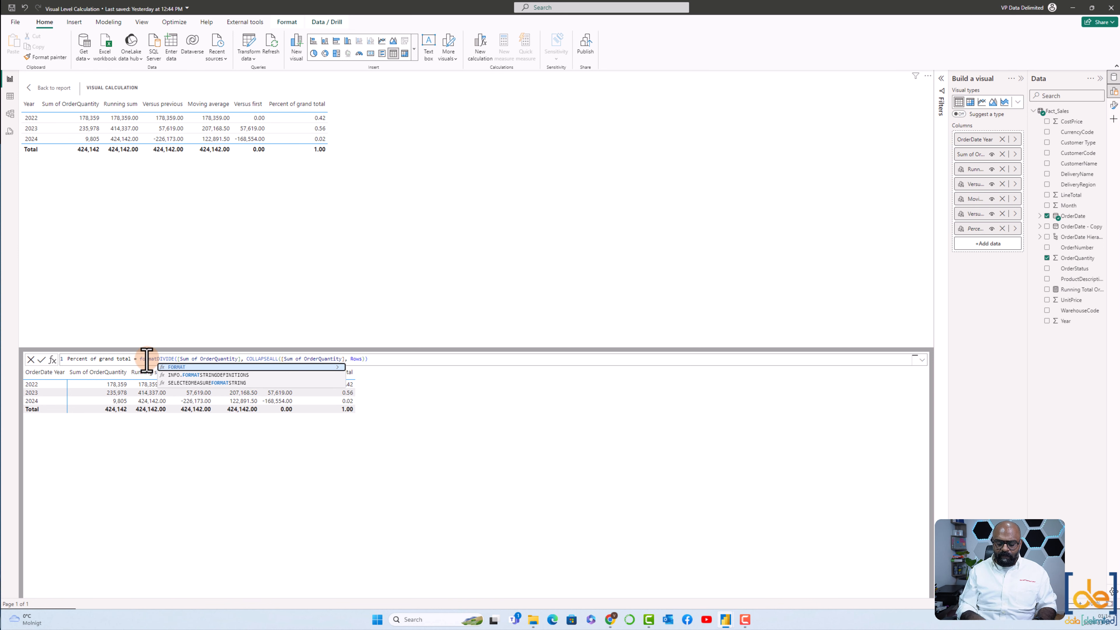
type("(")
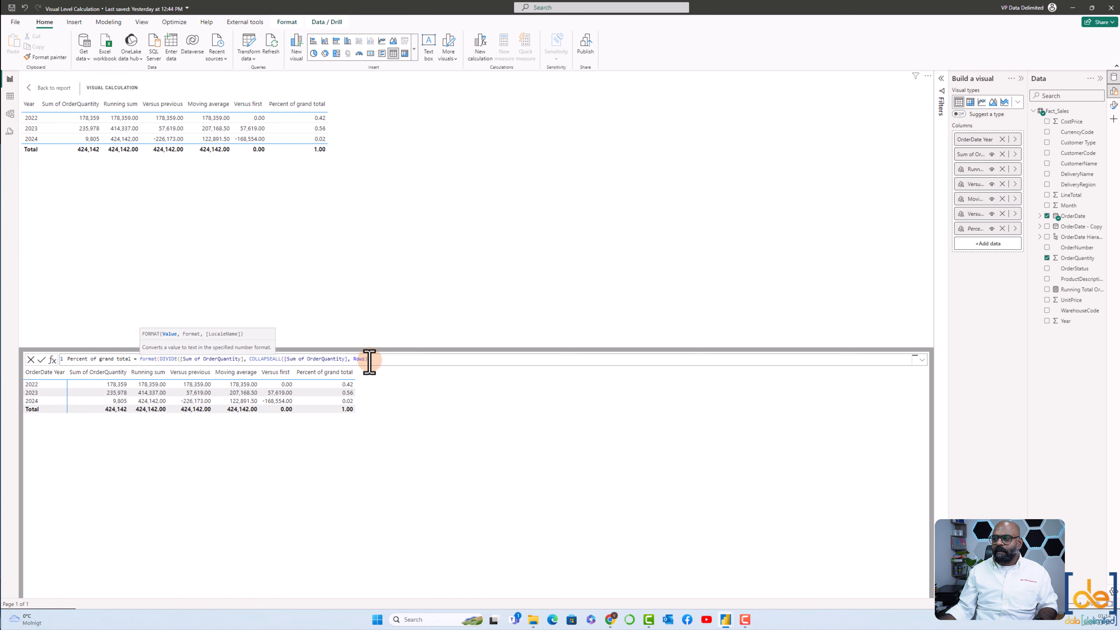
left_click(370, 360)
type(",")
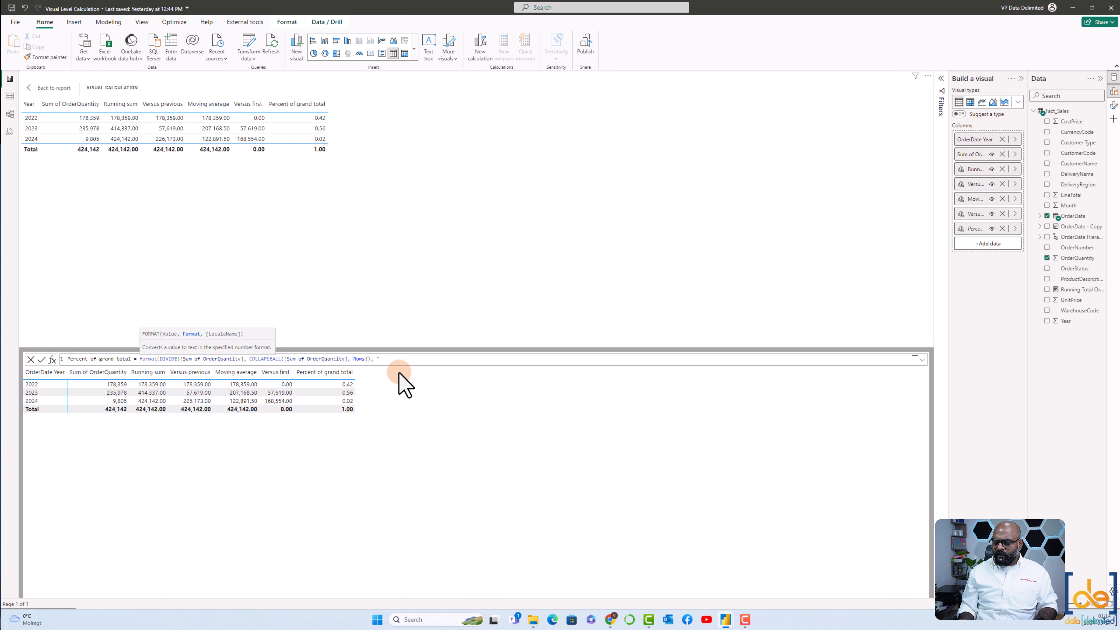
type(" \"00")
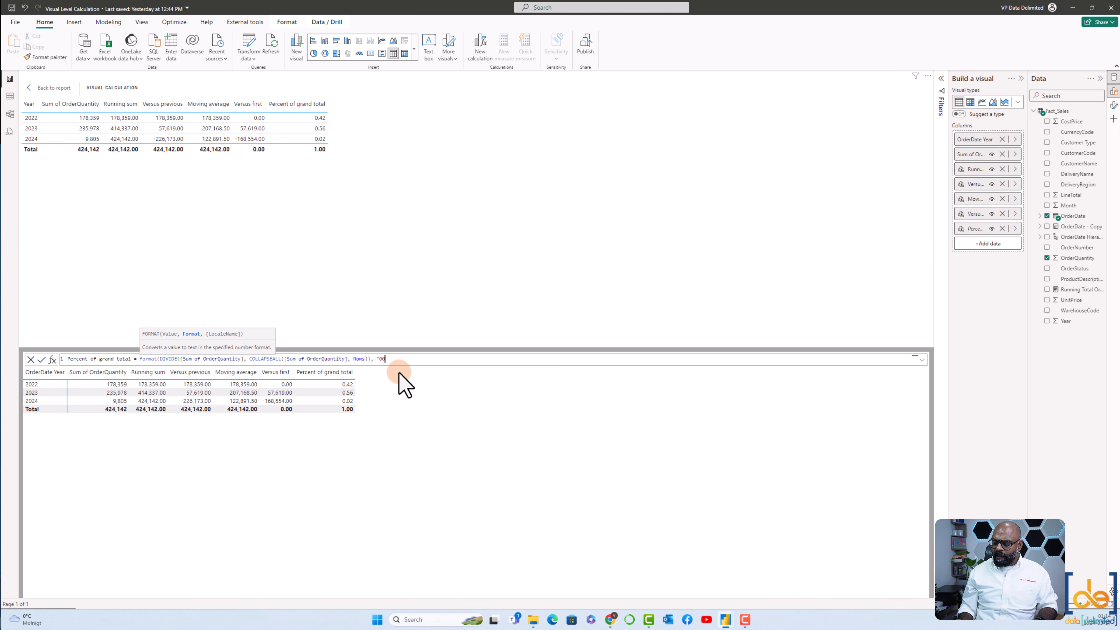
type(",00%\"")
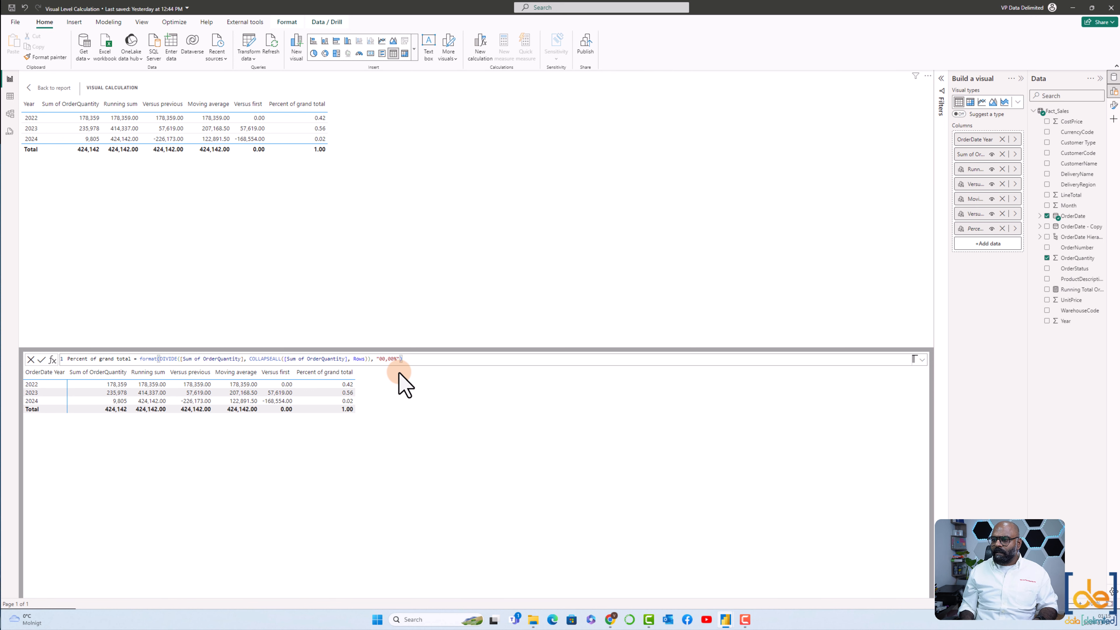
key("Return")
left_click(419, 360)
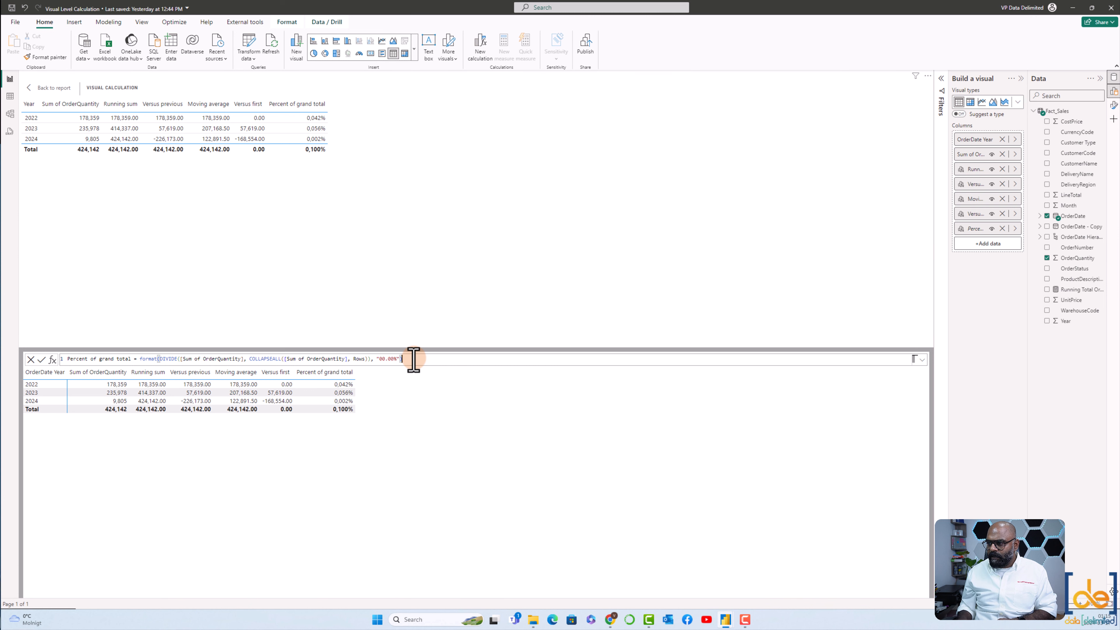
key("Return")
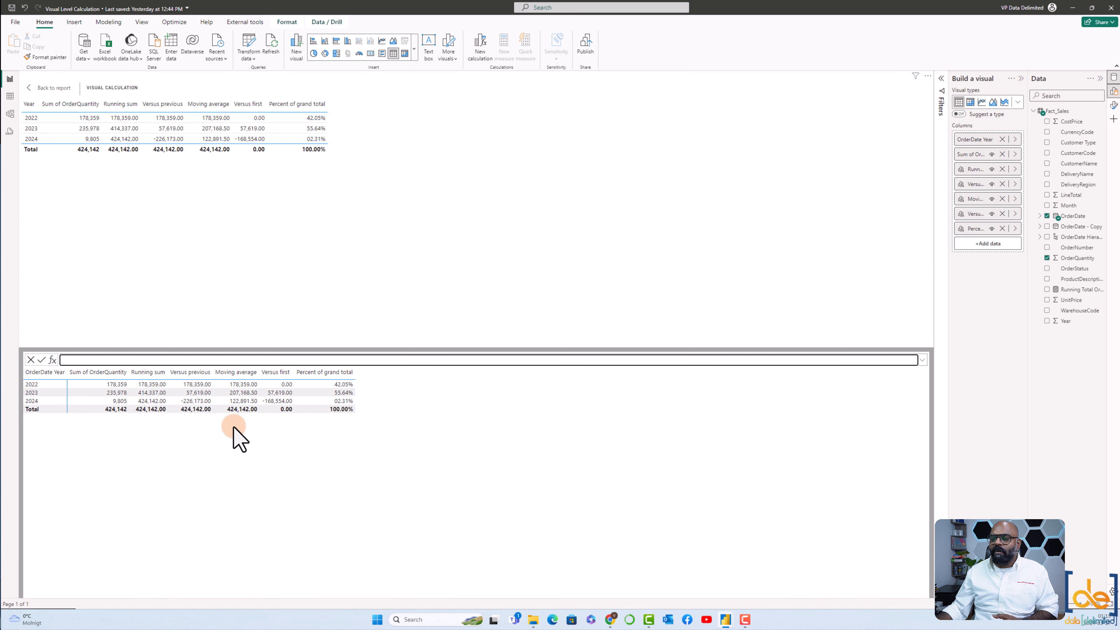
left_click(105, 408)
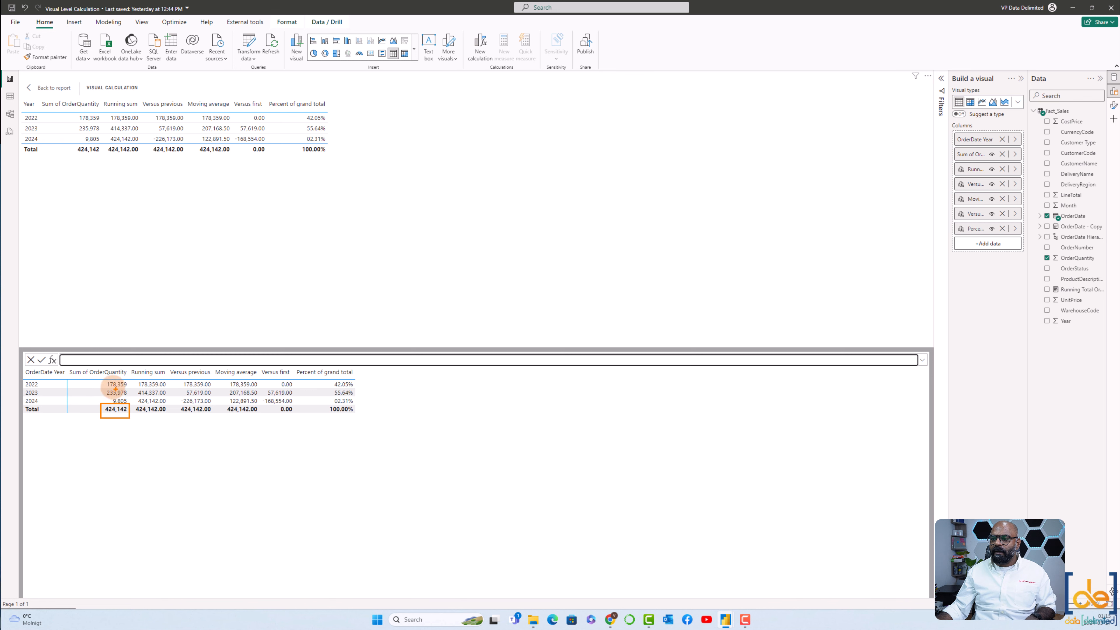
left_click(104, 383, "ctrl")
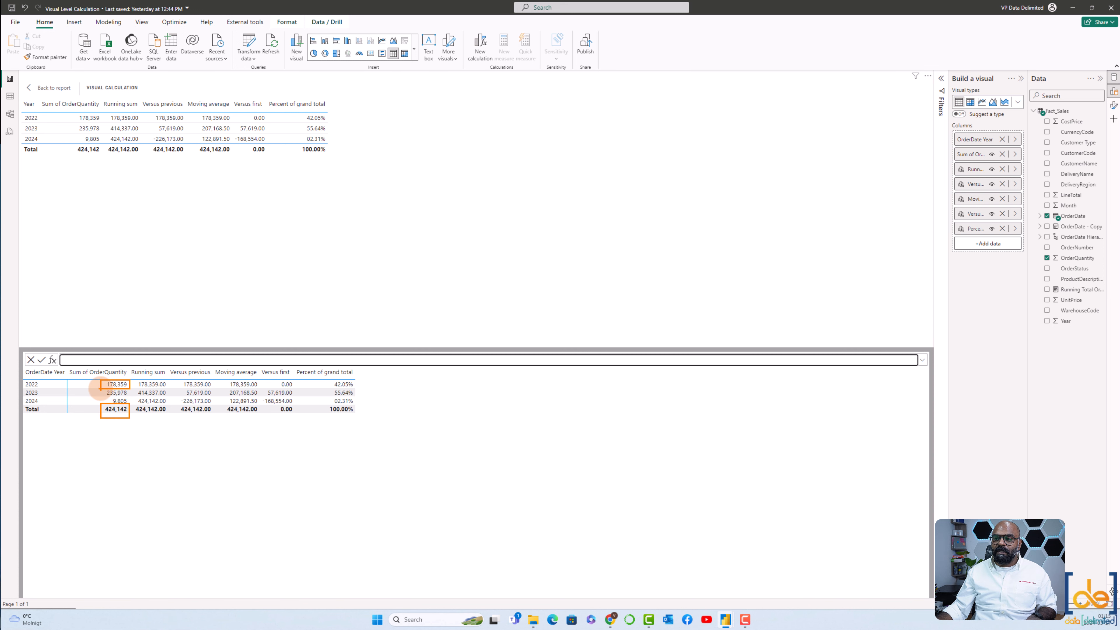
left_click(106, 392, "ctrl")
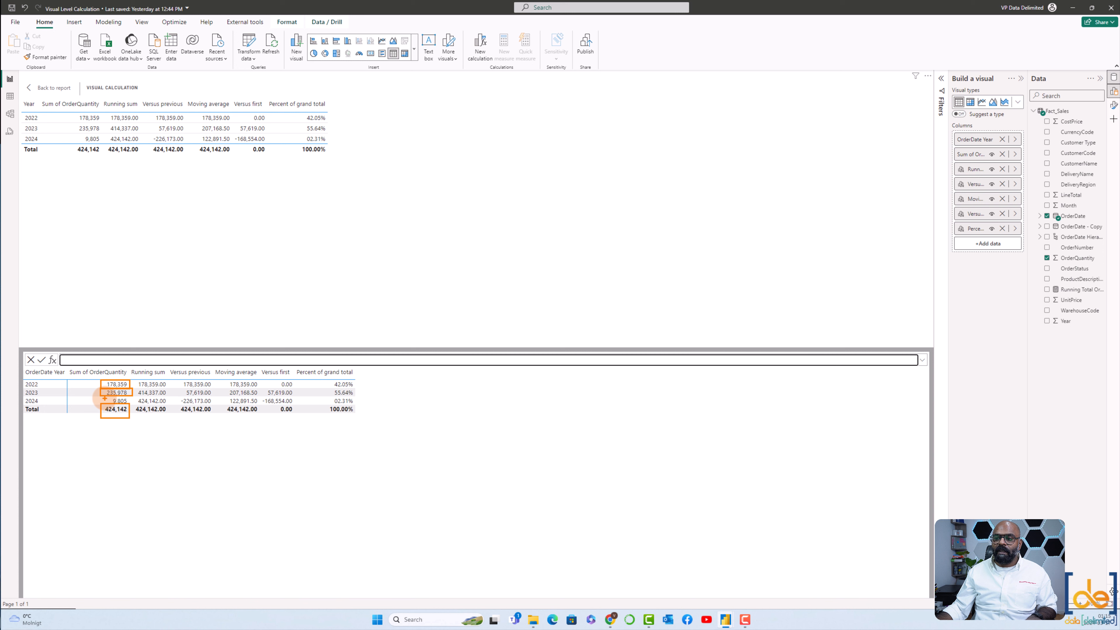
left_click(126, 401, "ctrl")
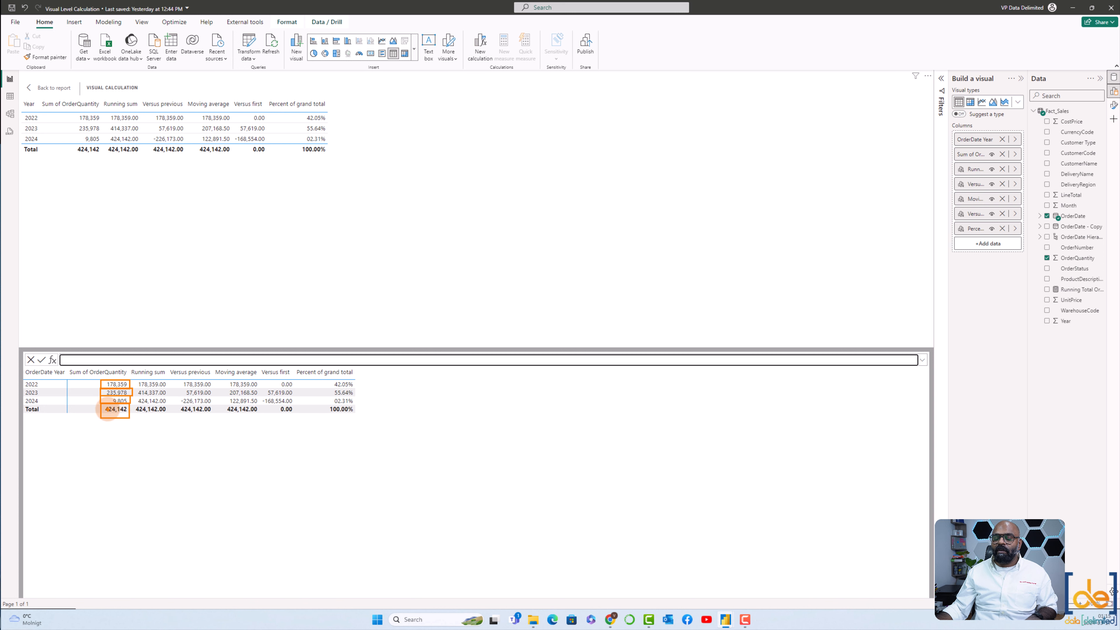
left_click(285, 449)
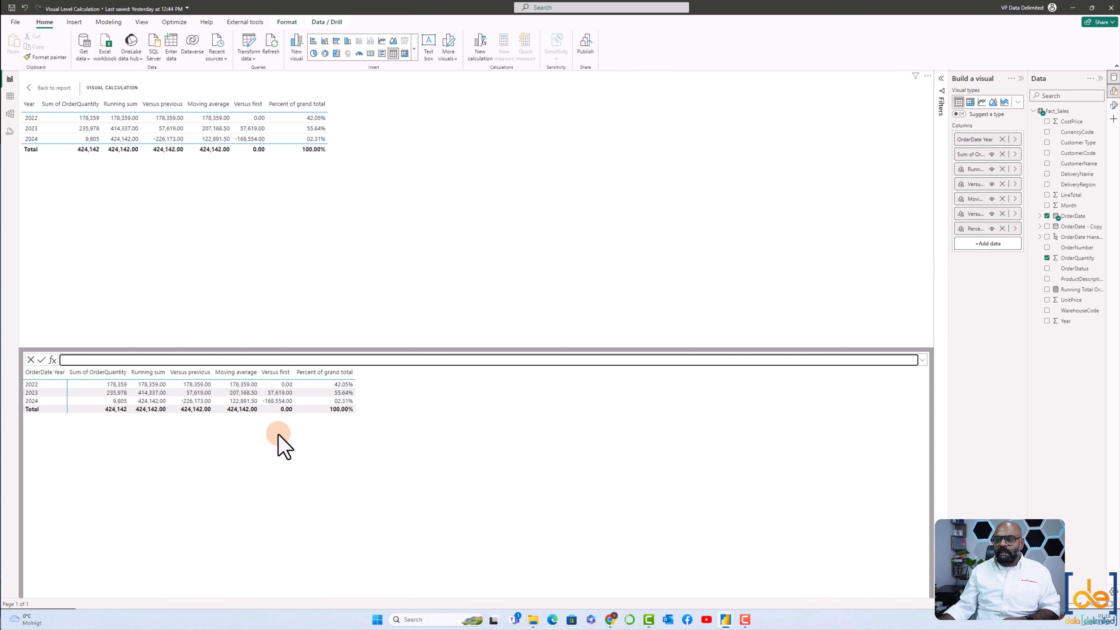
left_click(52, 360)
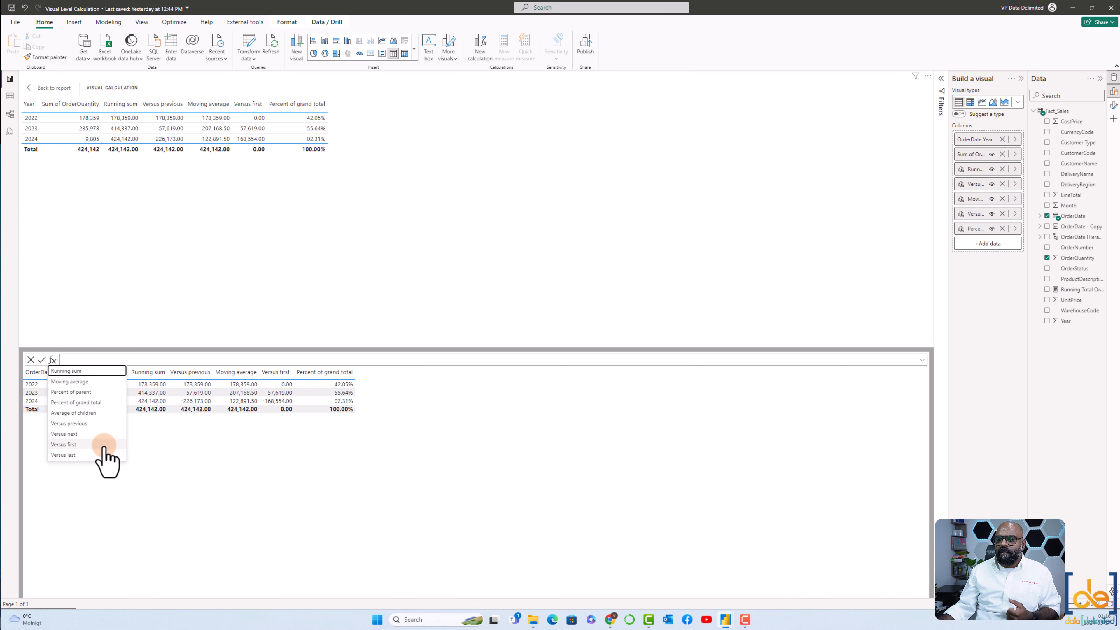
Step: Return to the report page and widen the Visual Calculation table so that all of its columns fit
left_click(230, 464)
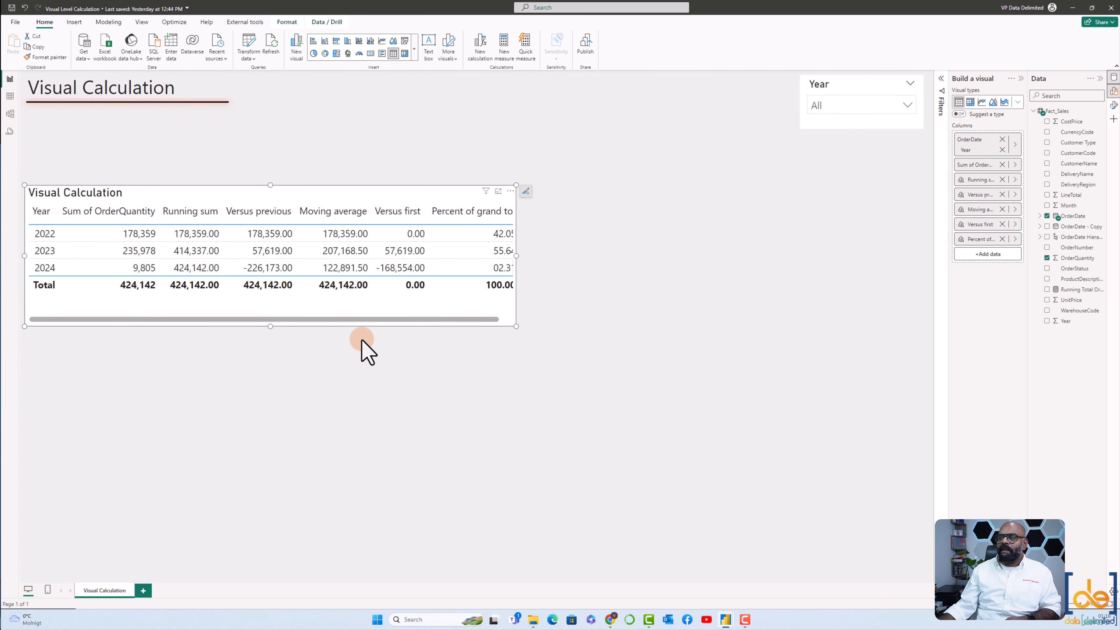
left_click_drag(516, 327, 606, 326)
left_click(324, 386)
Step: Duplicate the Visual Calculation table and place the copy directly below the original
left_click(367, 324)
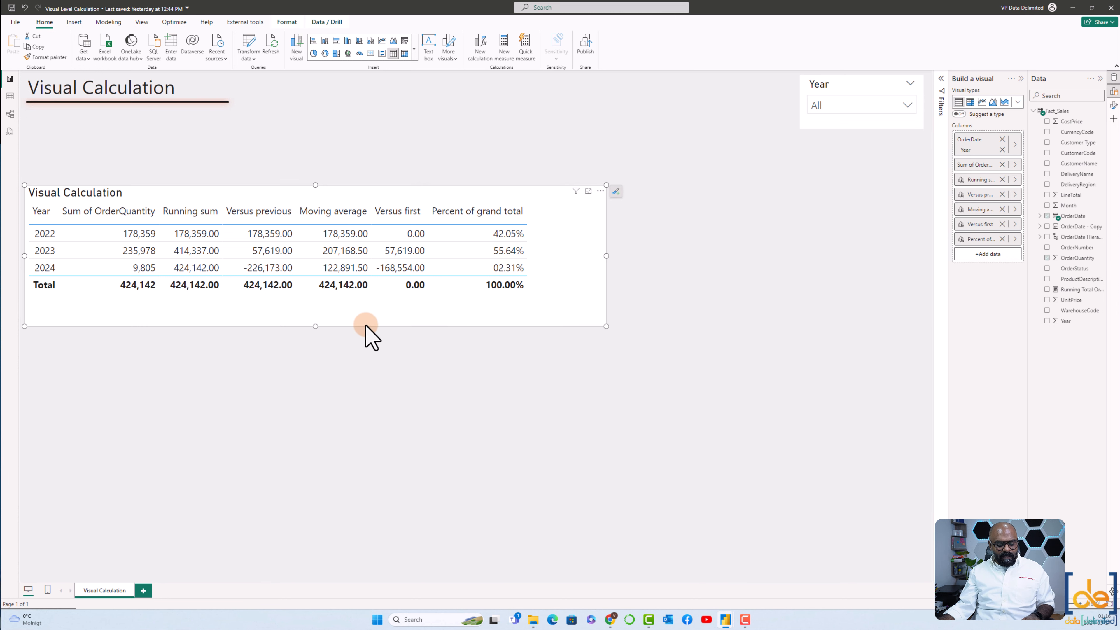
left_click(344, 407)
key("ctrl+v")
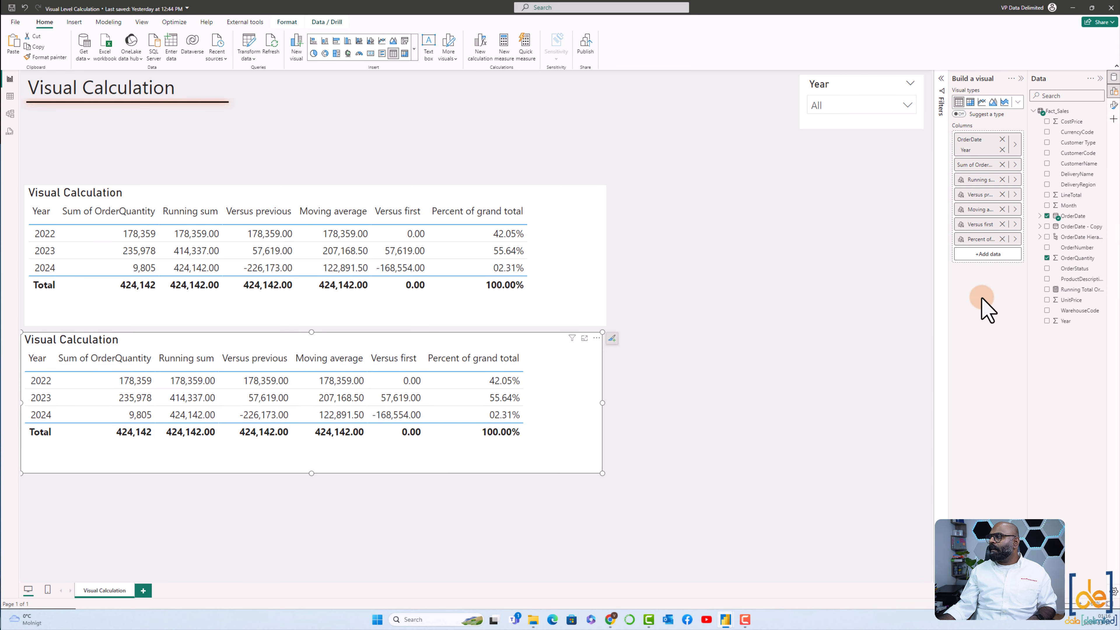
Step: Remove Percent of grand total, Versus first, Moving average and Versus previous from the copied table, and narrow it to its remaining columns
left_click(1003, 239)
left_click(1002, 224)
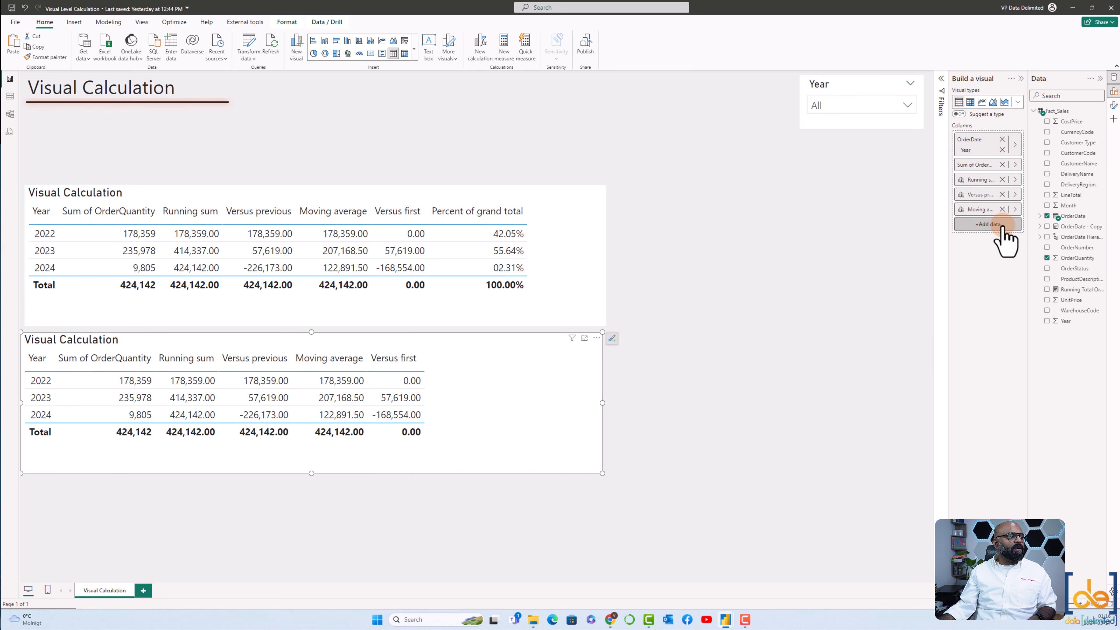
left_click(1002, 209)
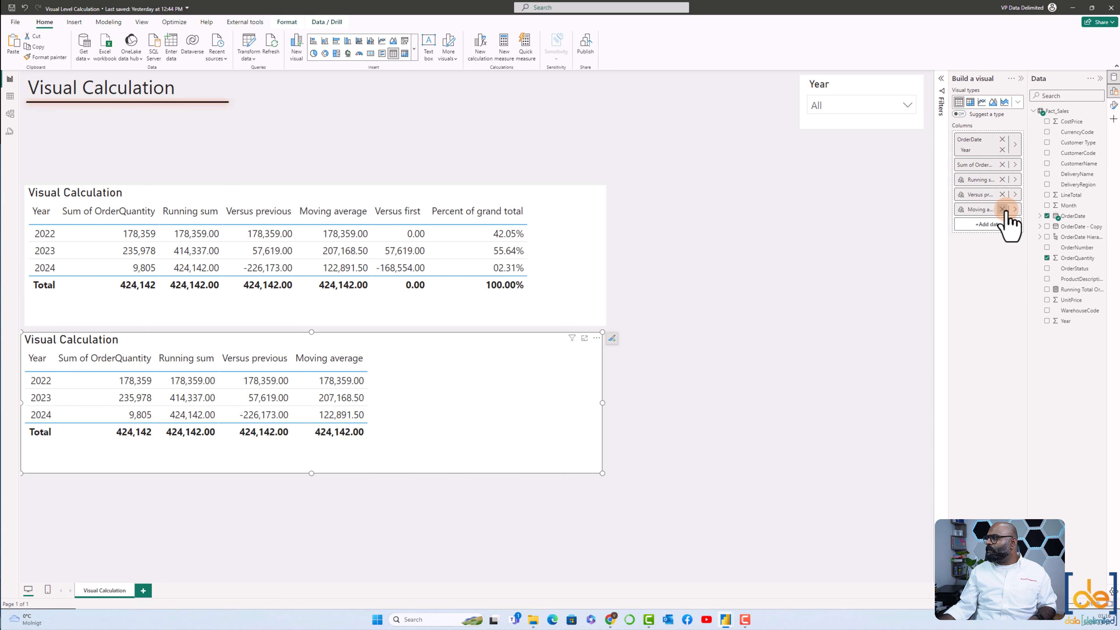
left_click(1001, 195)
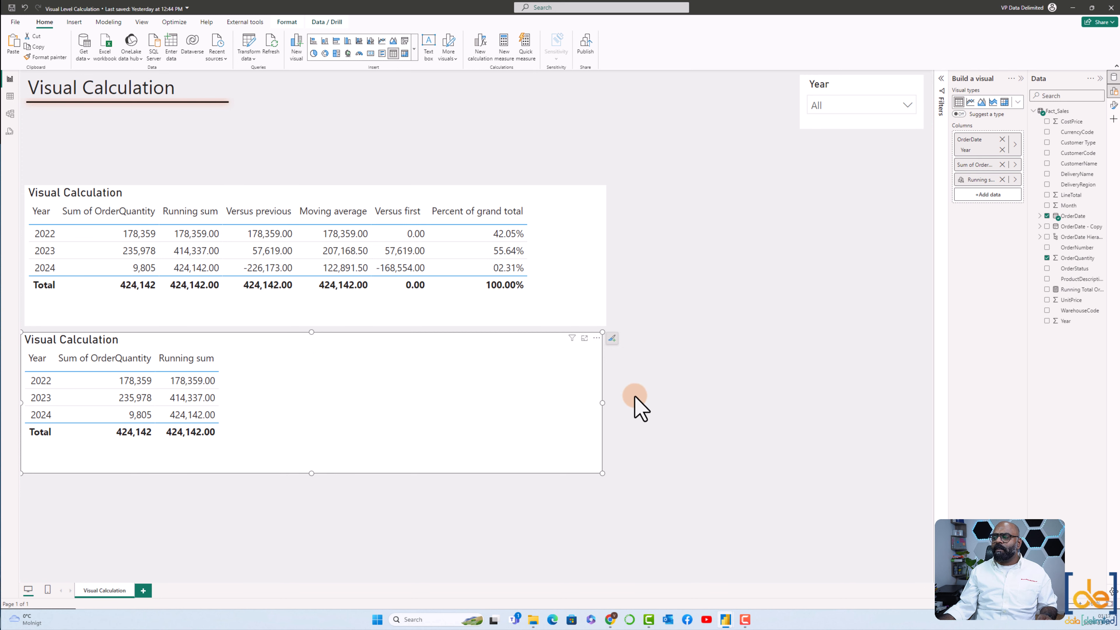
left_click_drag(602, 402, 547, 402)
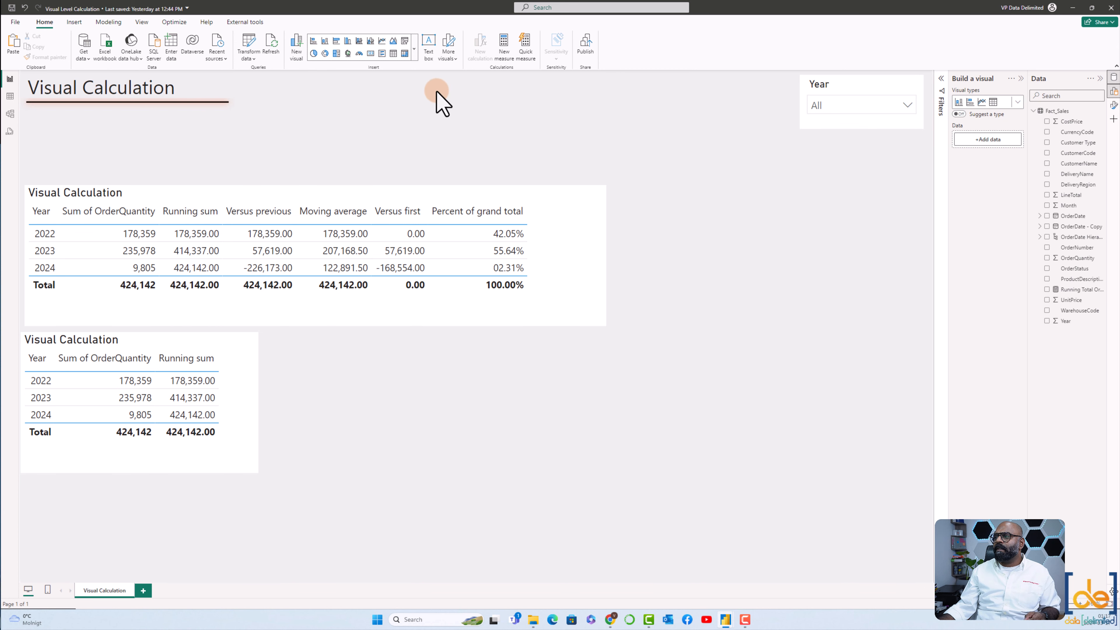
Step: Draft a new measure, Running Total Order Quantity, using CALCULATE on summed OrderQuantity with a FILTER over ALLSELECTED years up to the maximum year, and review its formula
left_click(501, 57)
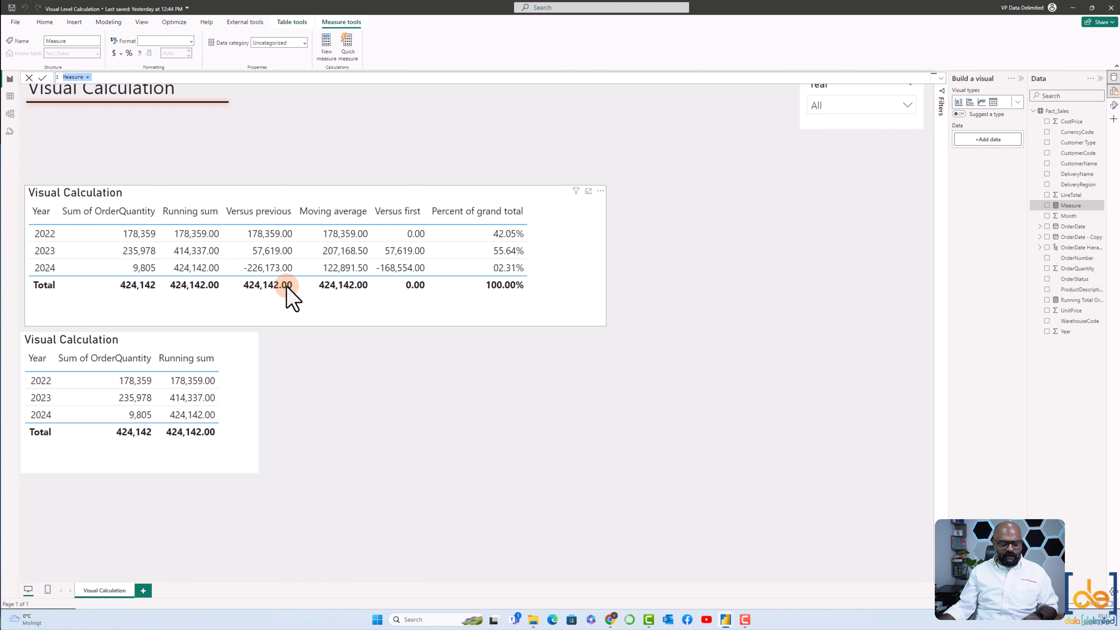
type("Running Total Order Quantity = CALCULATE(     SUM(Fact_Sales[OrderQuantity]),     FILTER(         ALLSELECTED(Fact_Sales[Year]),         Fact_Sales[Year] <= MAX(Fact_Sales[Year])     ) )")
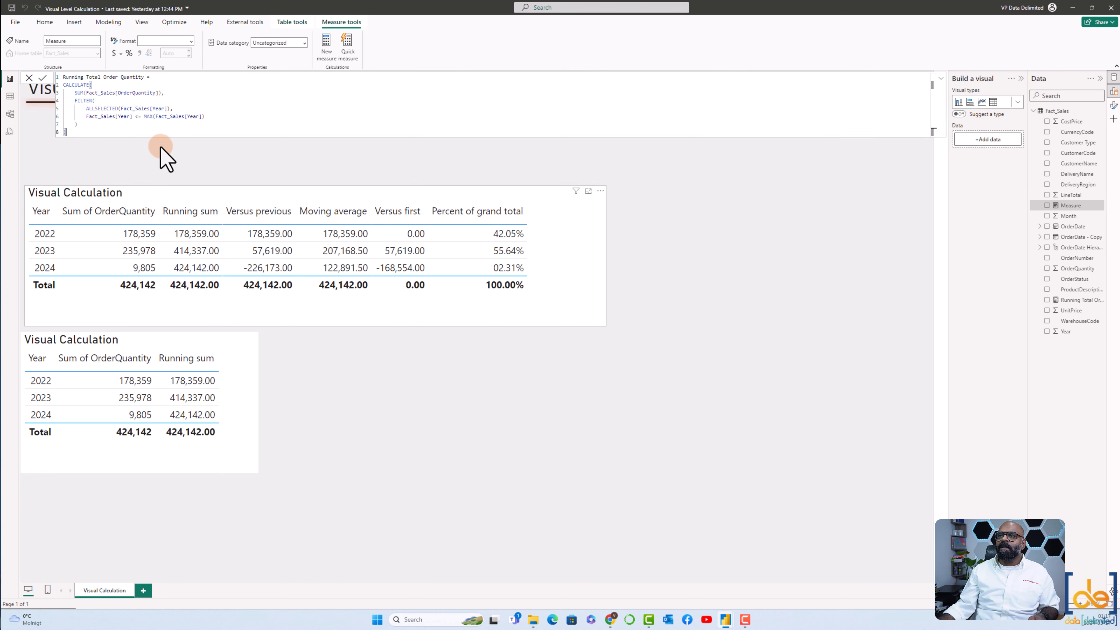
double_click(80, 84)
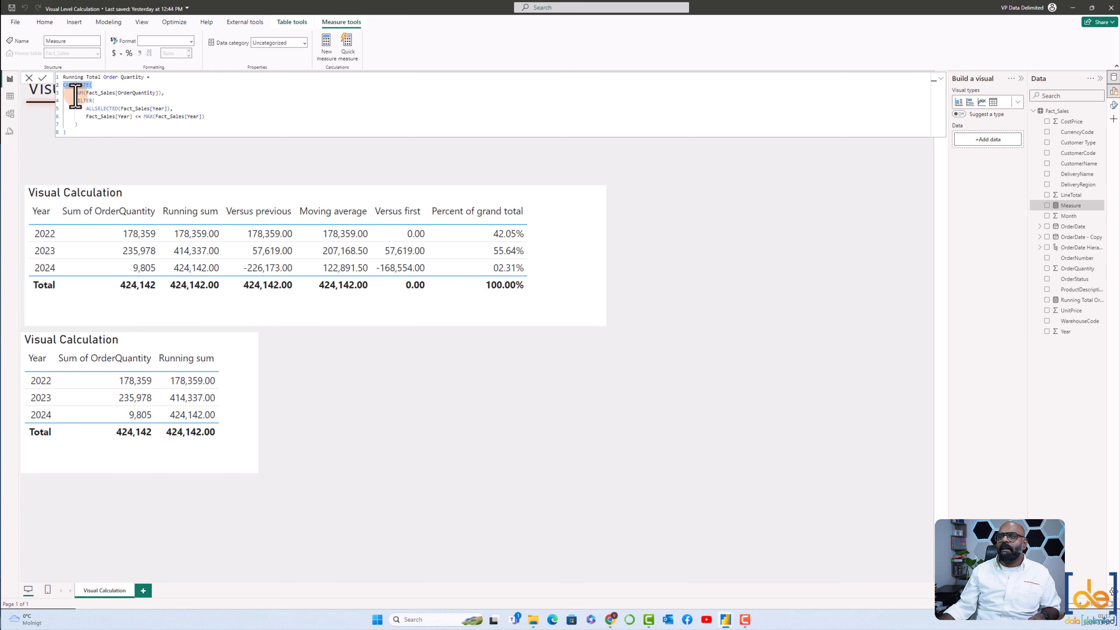
left_click_drag(75, 93, 164, 93)
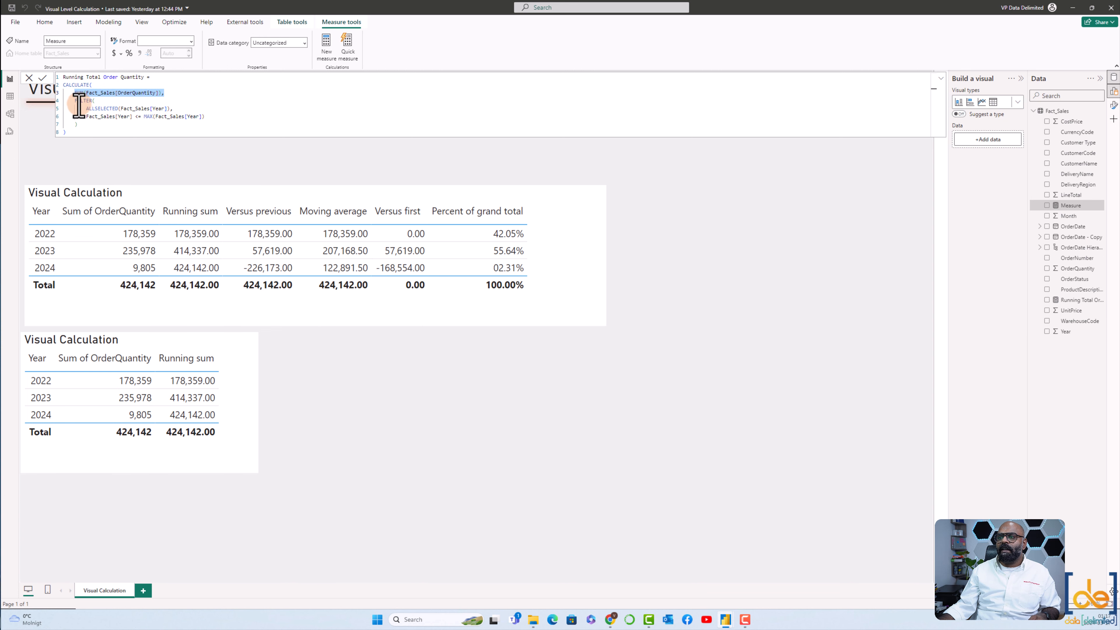
left_click_drag(86, 109, 204, 117)
left_click(112, 125)
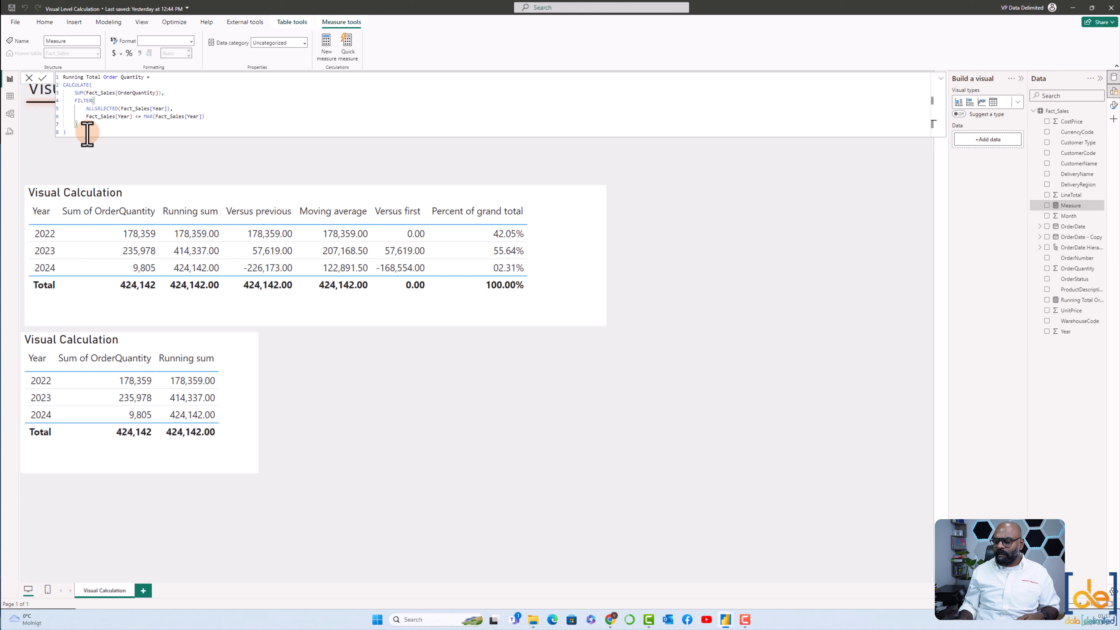
left_click(328, 388)
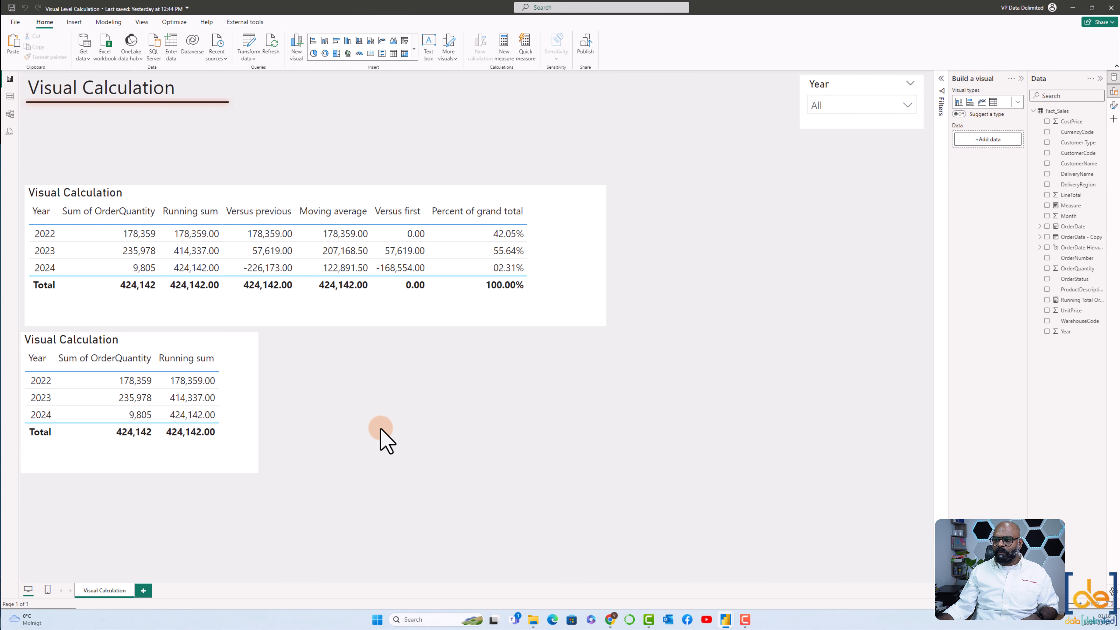
Step: Paste another copy of the table and place it beside the smaller Visual Calculation table
key("ctrl+v")
left_click_drag(267, 433, 520, 430)
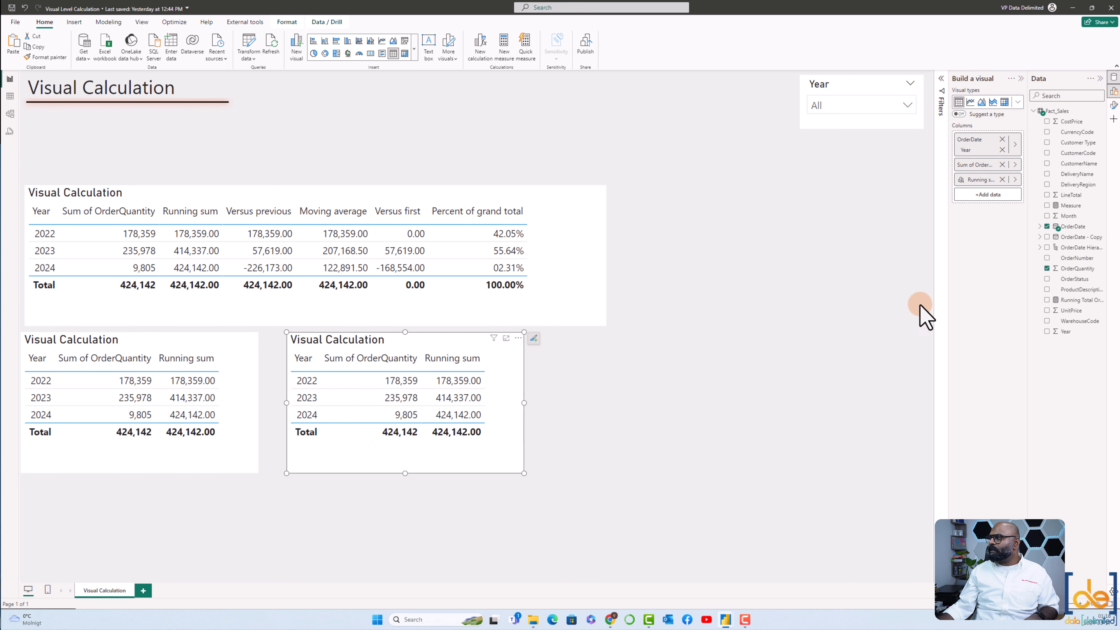
Step: Replace Running sum in the new copy with the existing Running Total Order Quantity measure, and widen the table to fit it
left_click(1001, 179)
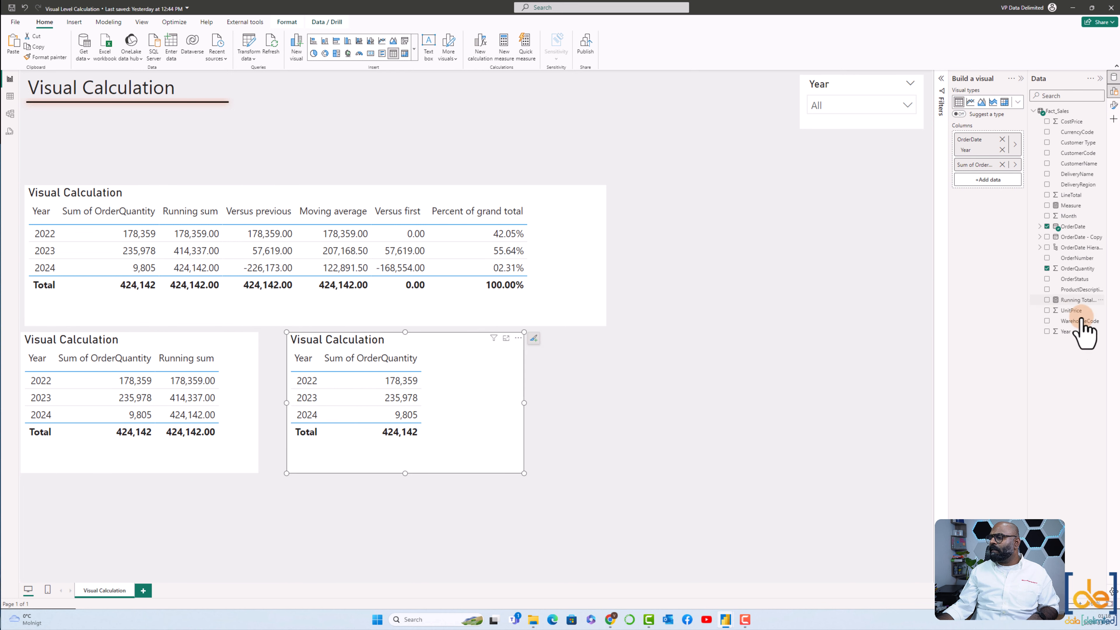
left_click(1047, 300)
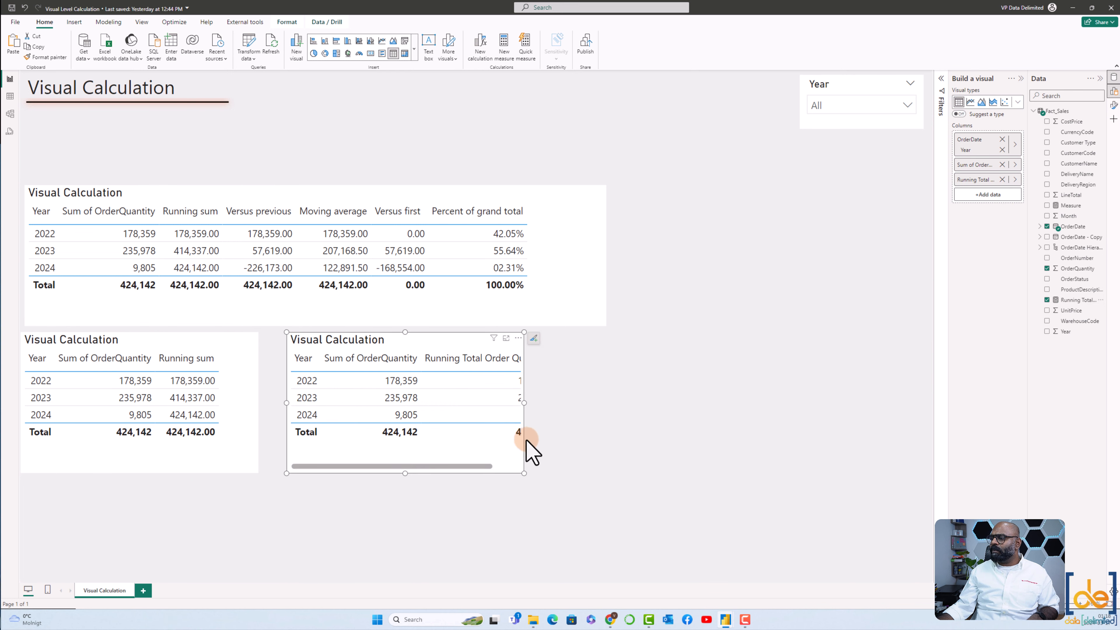
left_click_drag(525, 402, 621, 408)
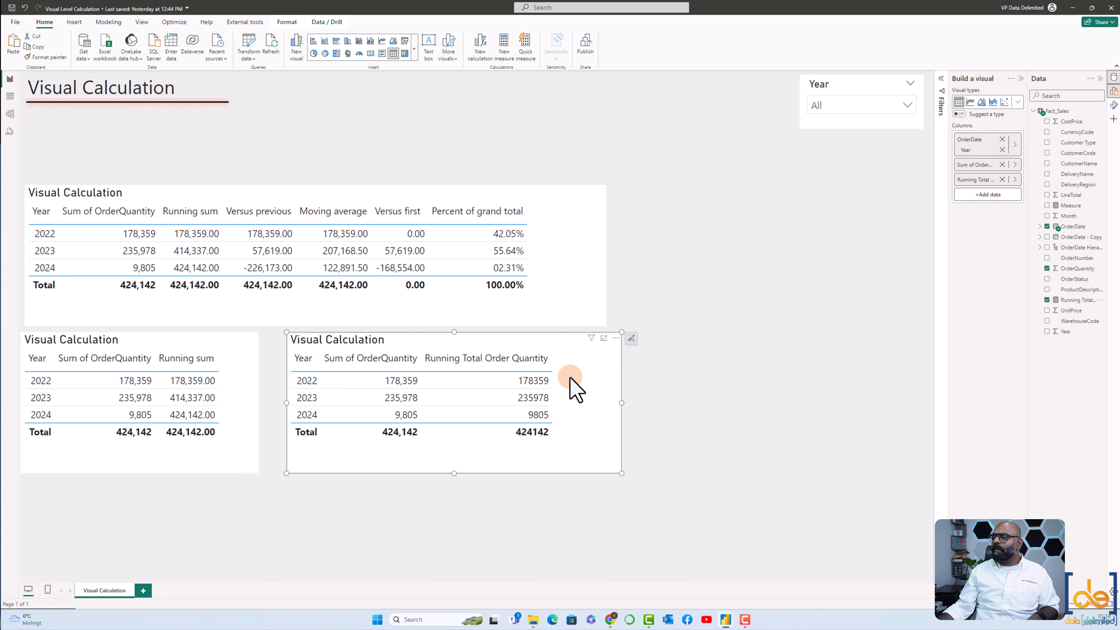
Step: Retitle the table containing Running Total Order Quantity as "Measure" and narrow it to line up with the edge of the large table above
left_click(194, 353)
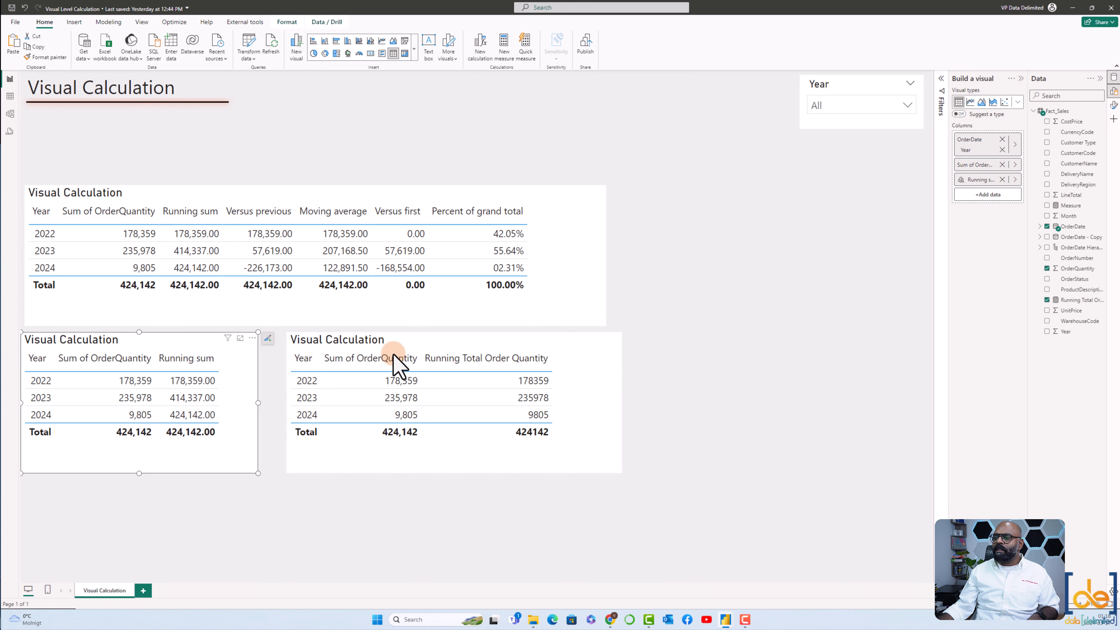
left_click(385, 342)
left_click(382, 342)
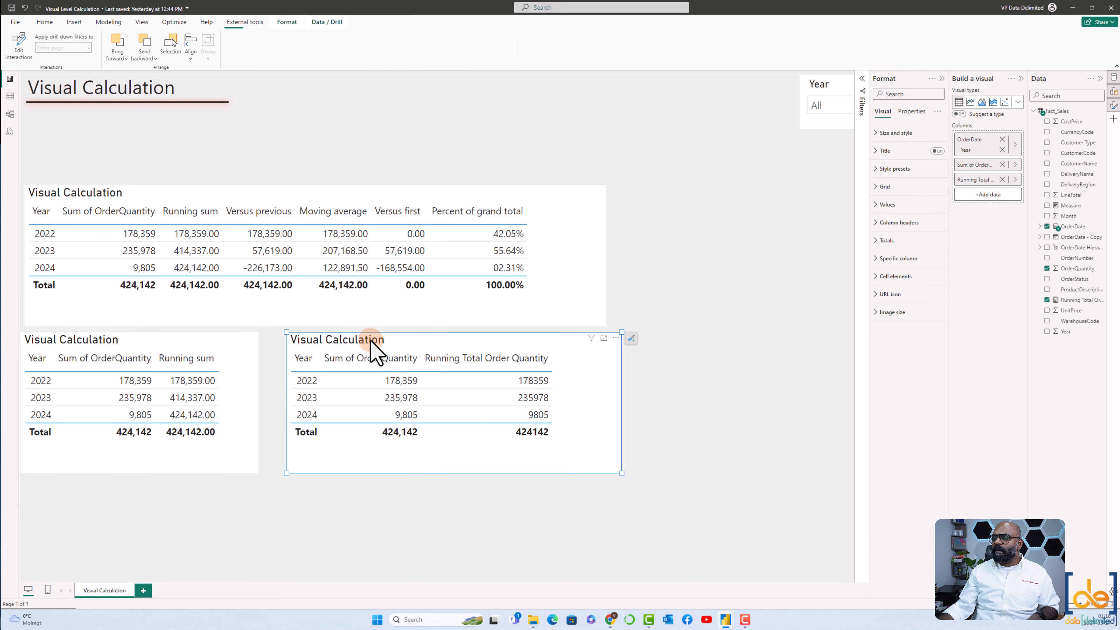
double_click(353, 317)
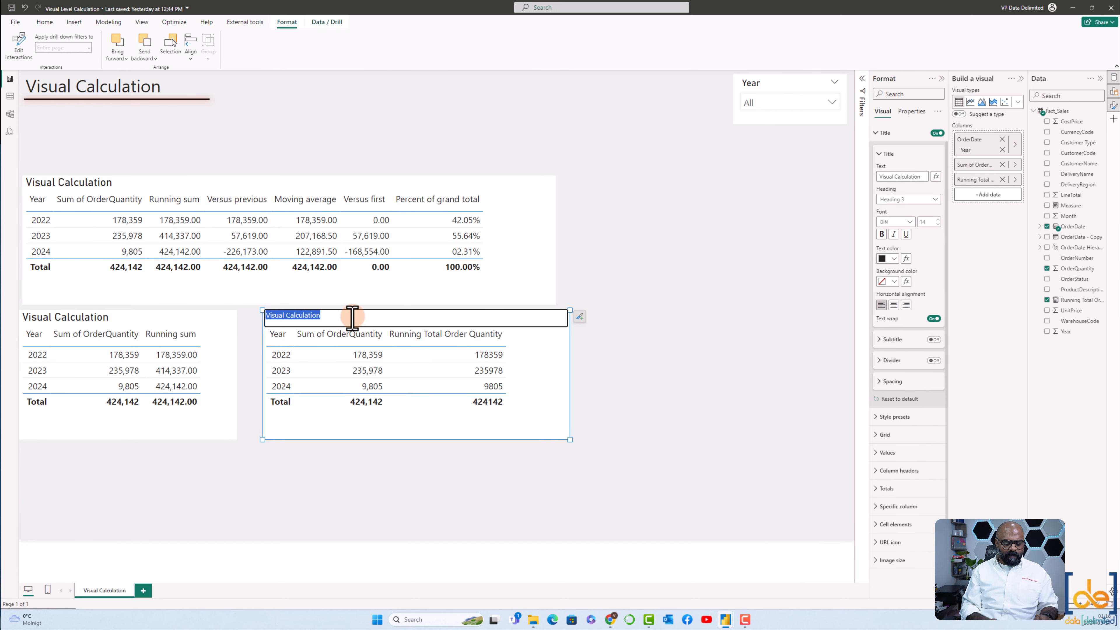
type("Measure")
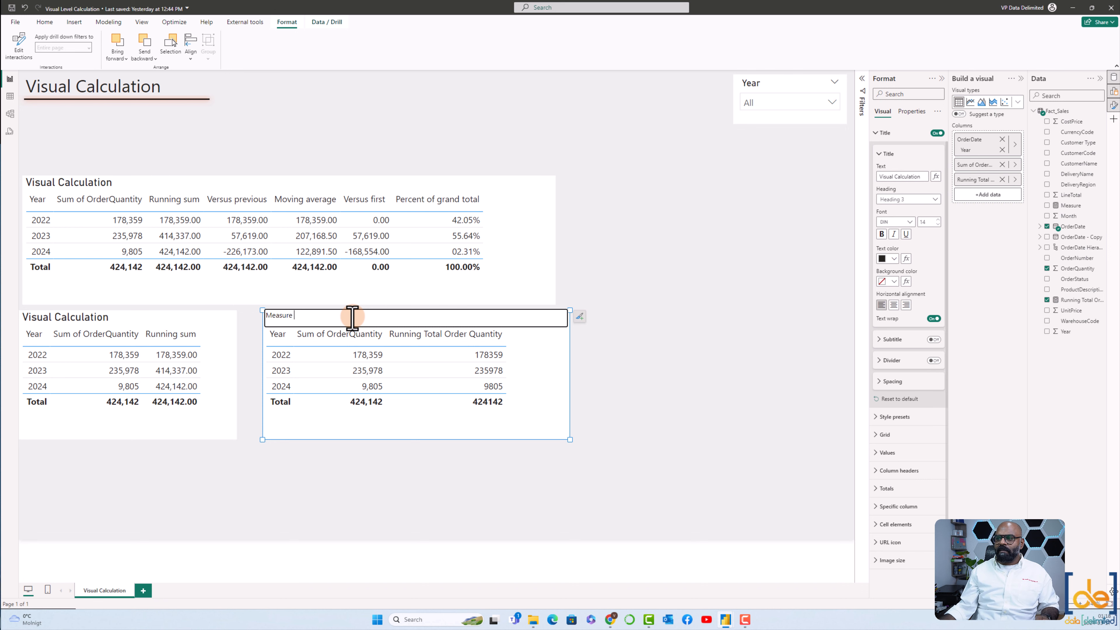
left_click(607, 399)
left_click(560, 364)
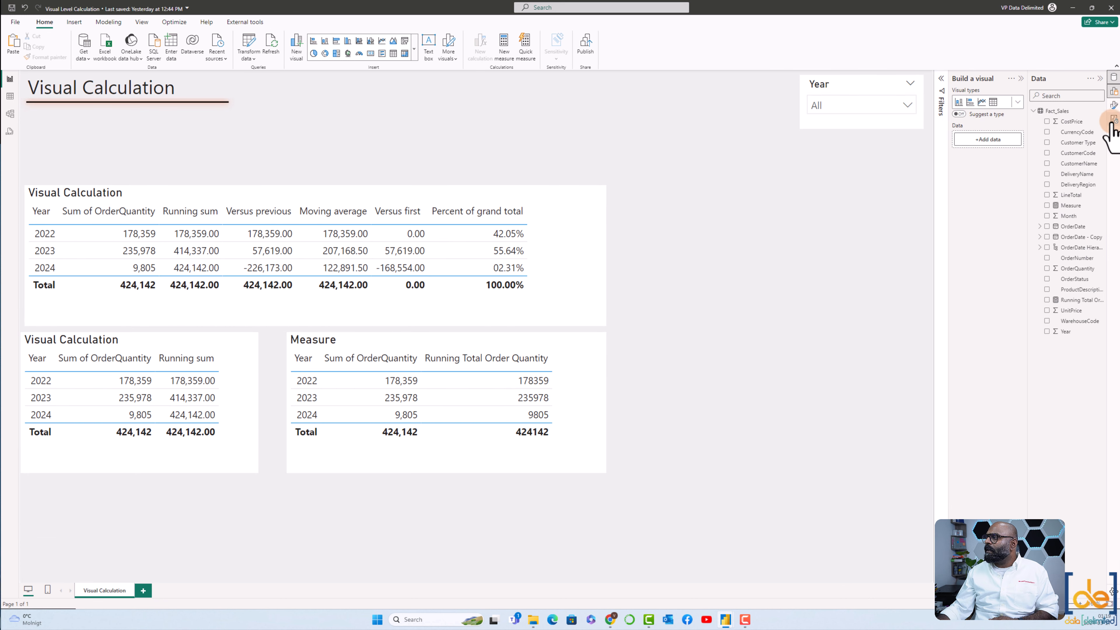
Step: Open the Performance analyzer and filter the report to 2023 with the Year slicer to record how long each visual takes
left_click(1114, 120)
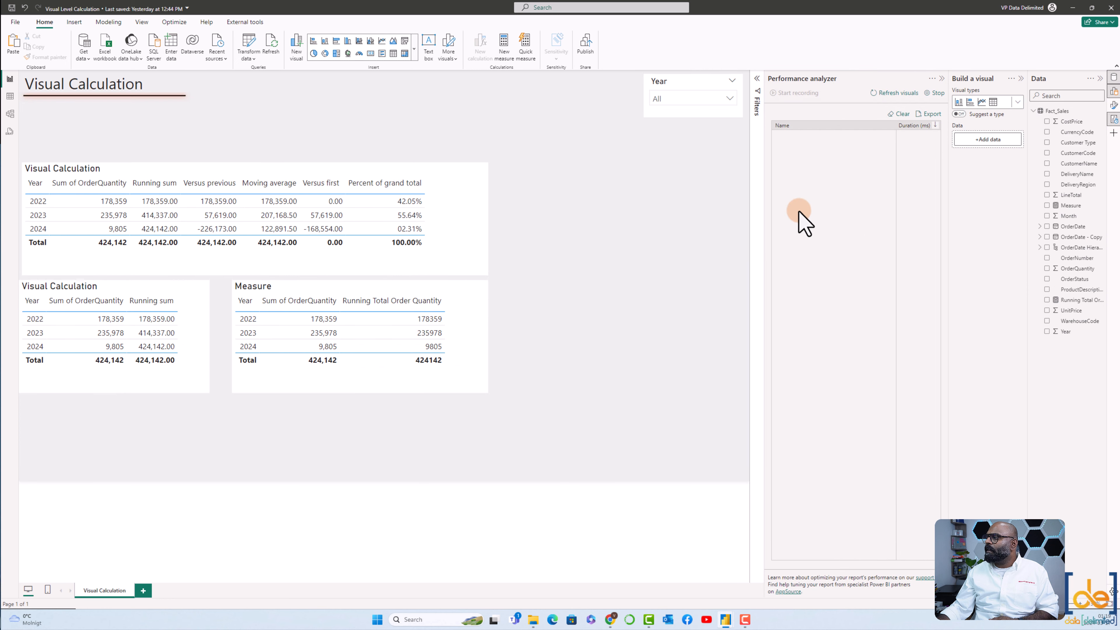
left_click(698, 99)
left_click(658, 131)
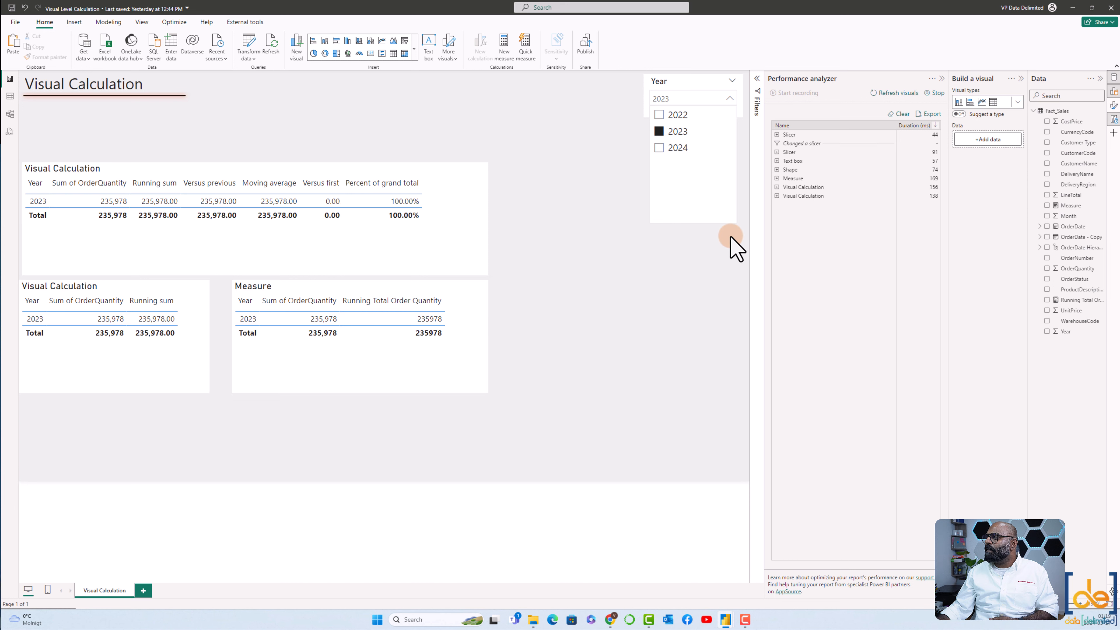
left_click(750, 223)
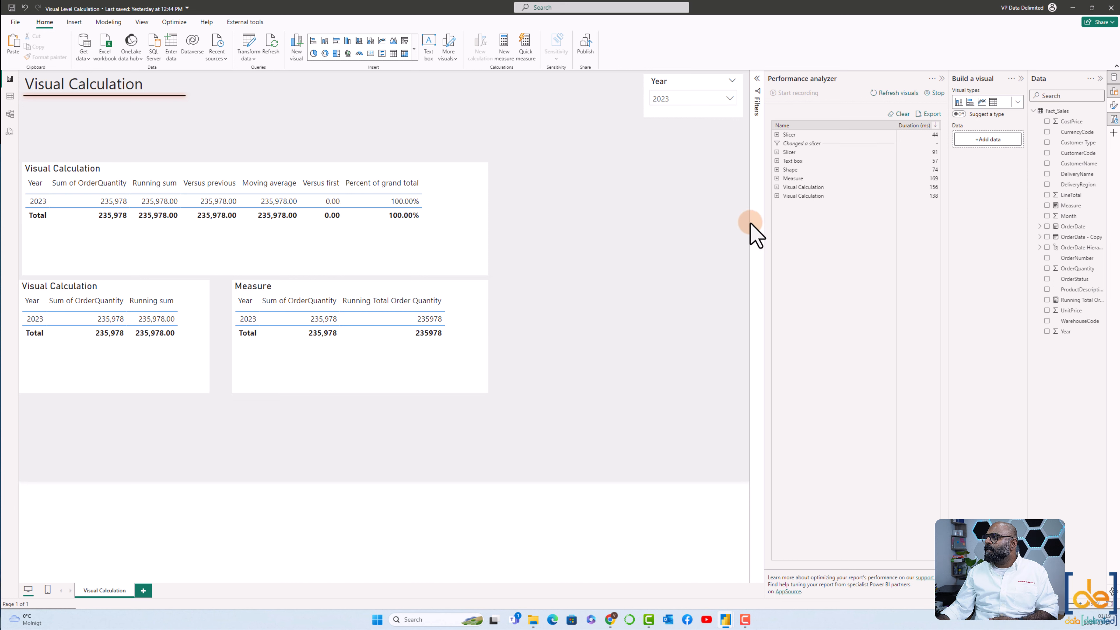
Step: Compare the duration breakdowns of the Measure and running-sum Visual Calculation tables, and refresh the visuals for another set of timings
left_click(777, 178)
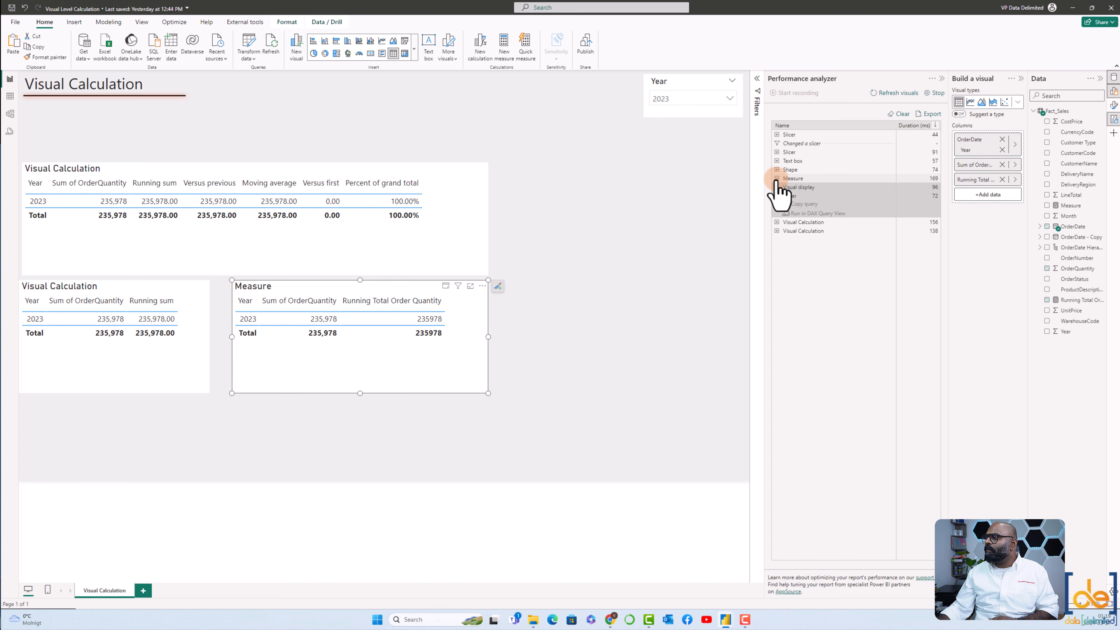
left_click(776, 222)
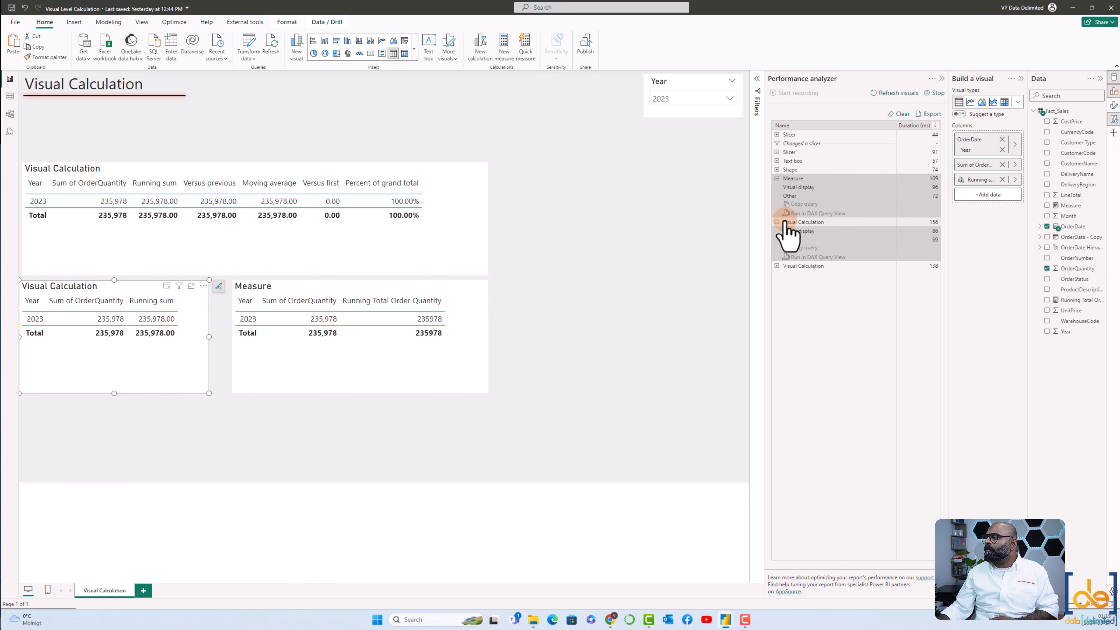
left_click(892, 93)
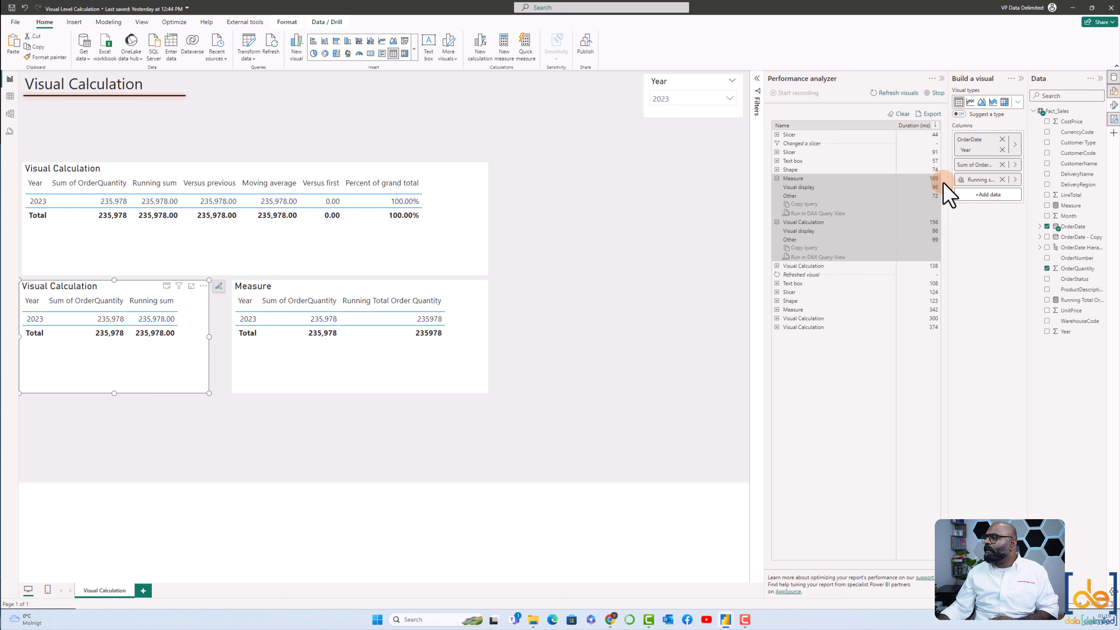